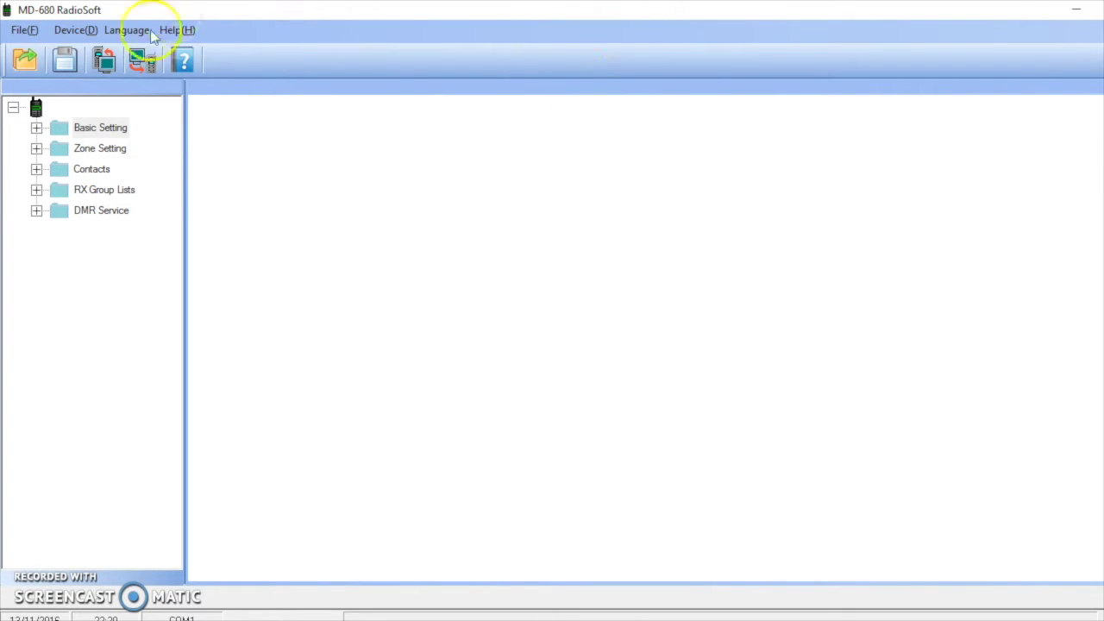
Set the radio's connection port to COM5
left_click(64, 38)
left_click(89, 54)
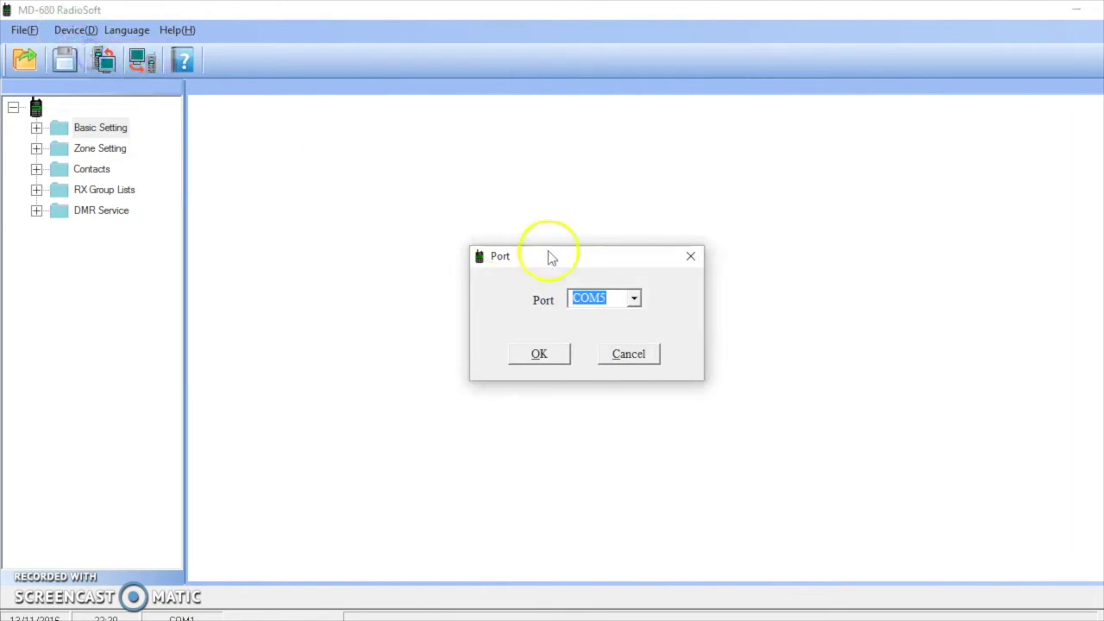
left_click(634, 300)
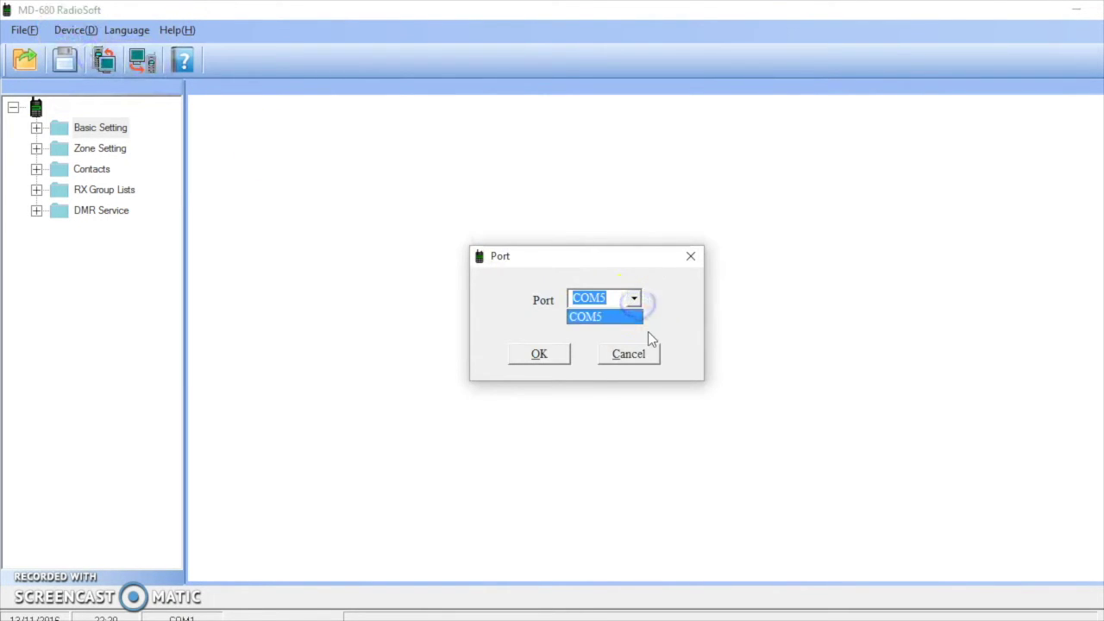
left_click(688, 300)
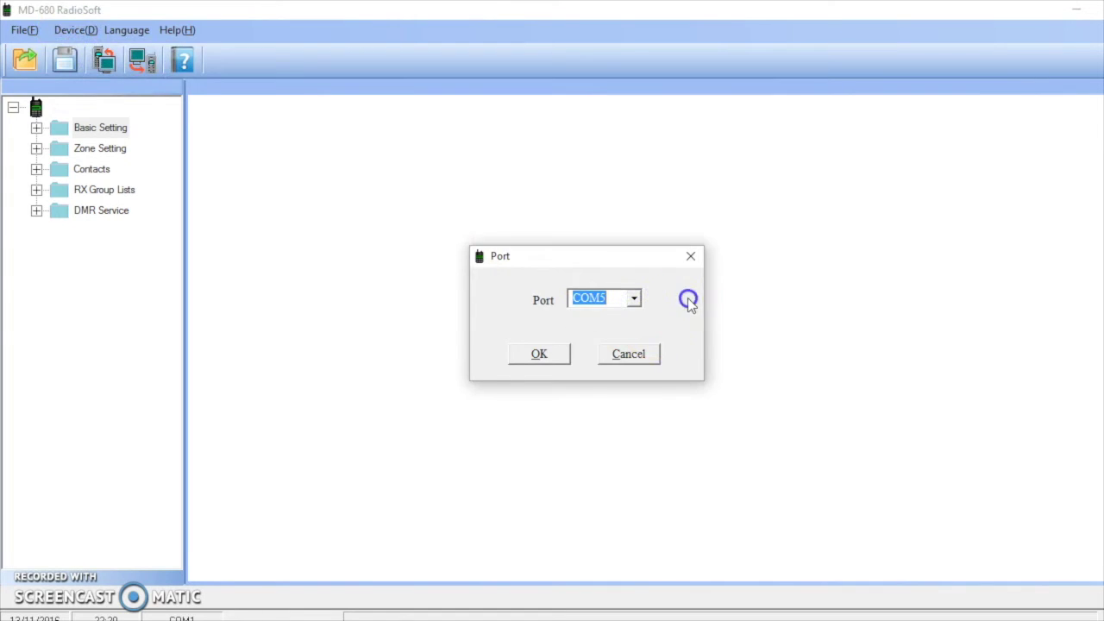
left_click(539, 355)
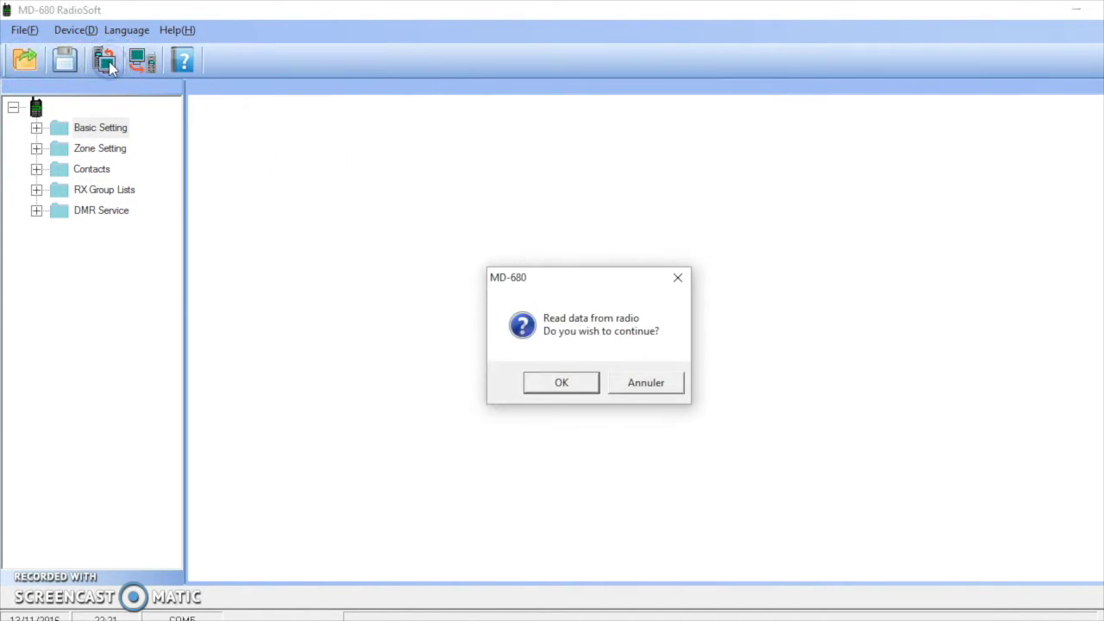
Read the codeplug from the radio, confirm 'Read OK!', and expand Basic Setting
left_click(562, 383)
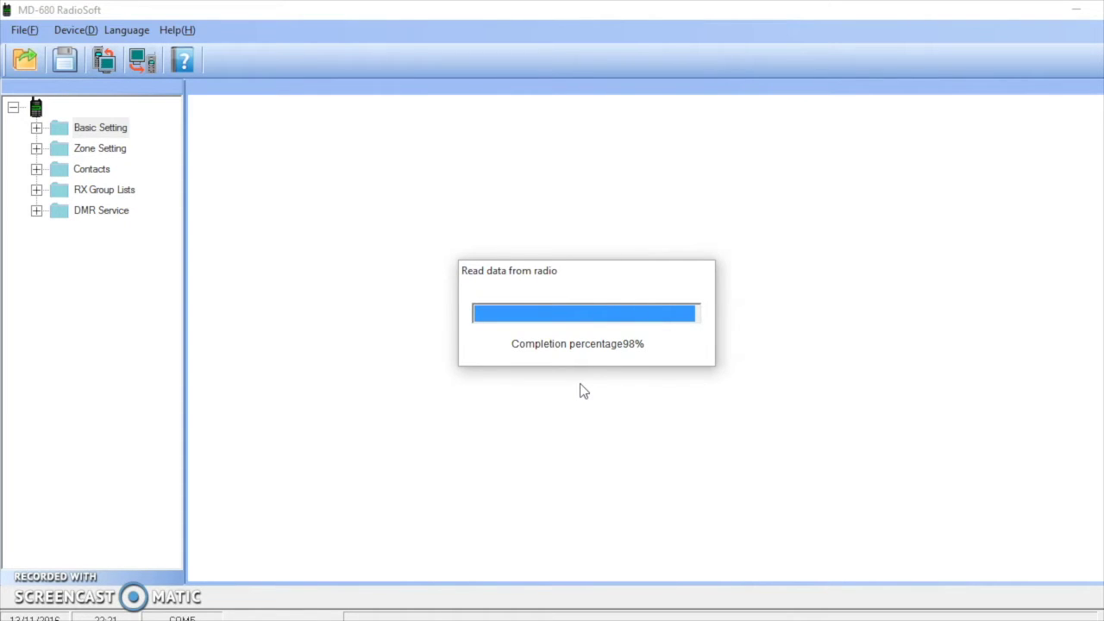
left_click(606, 386)
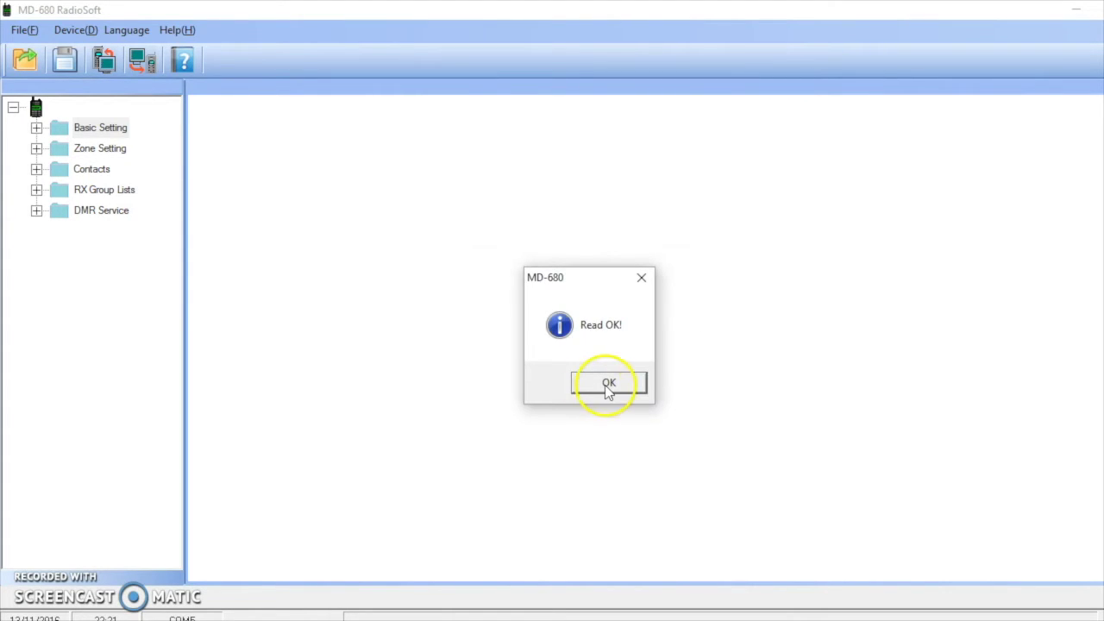
left_click(36, 128)
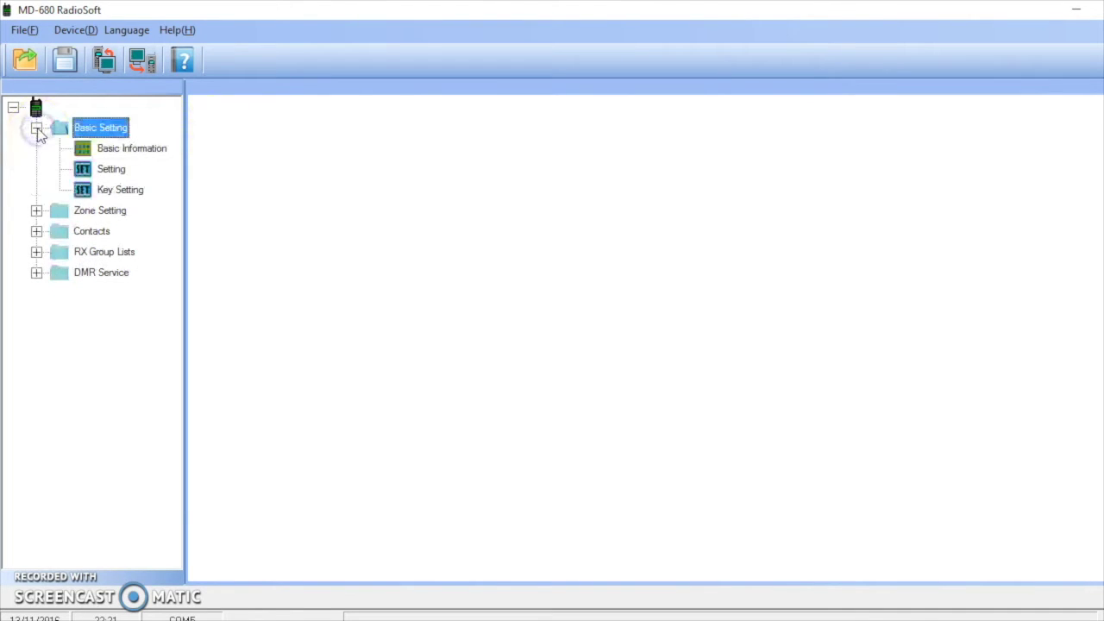
Review the radio's Basic Information, then check the Radio ID on the Setting page
left_click(122, 154)
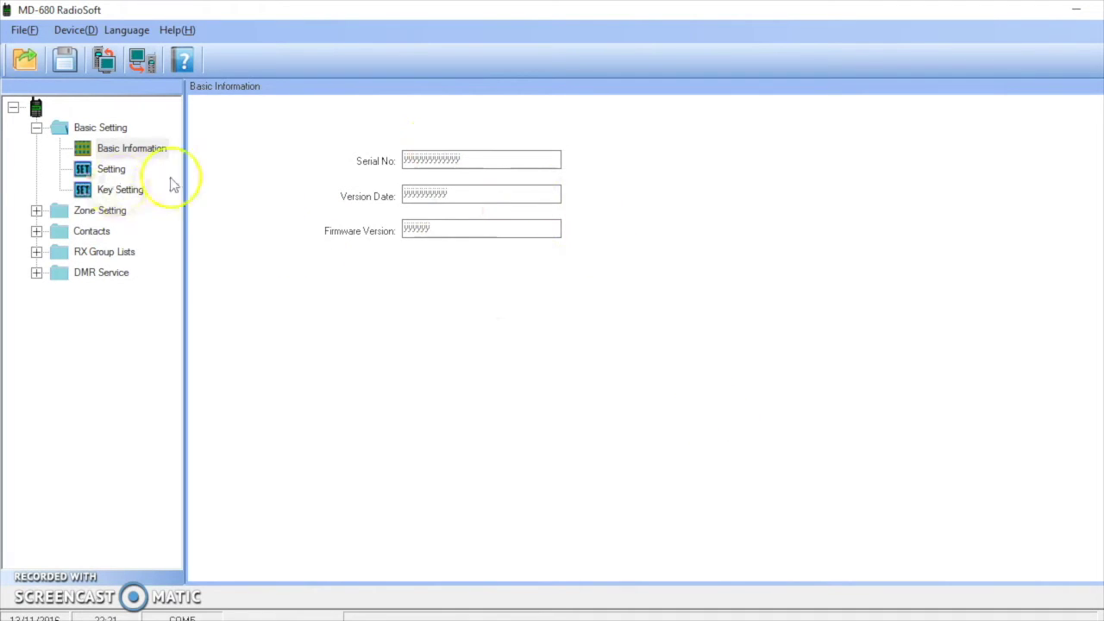
left_click(108, 173)
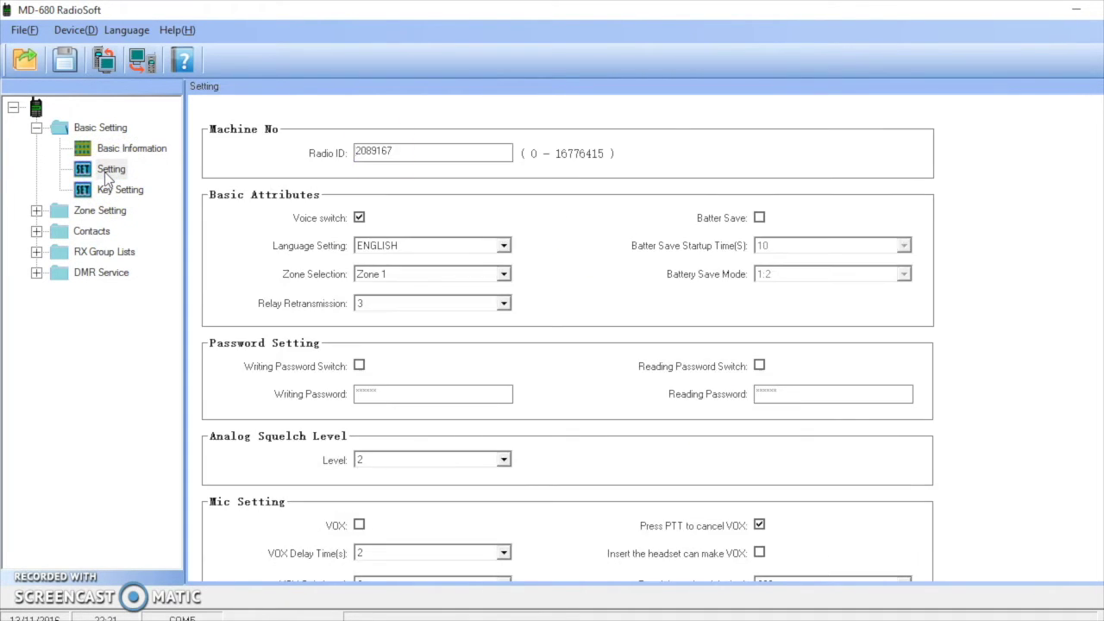
left_click(571, 157)
left_click(404, 148)
left_click(423, 152)
Keep the Analog Squelch Level at 2 and scroll through the remaining settings
left_click(505, 459)
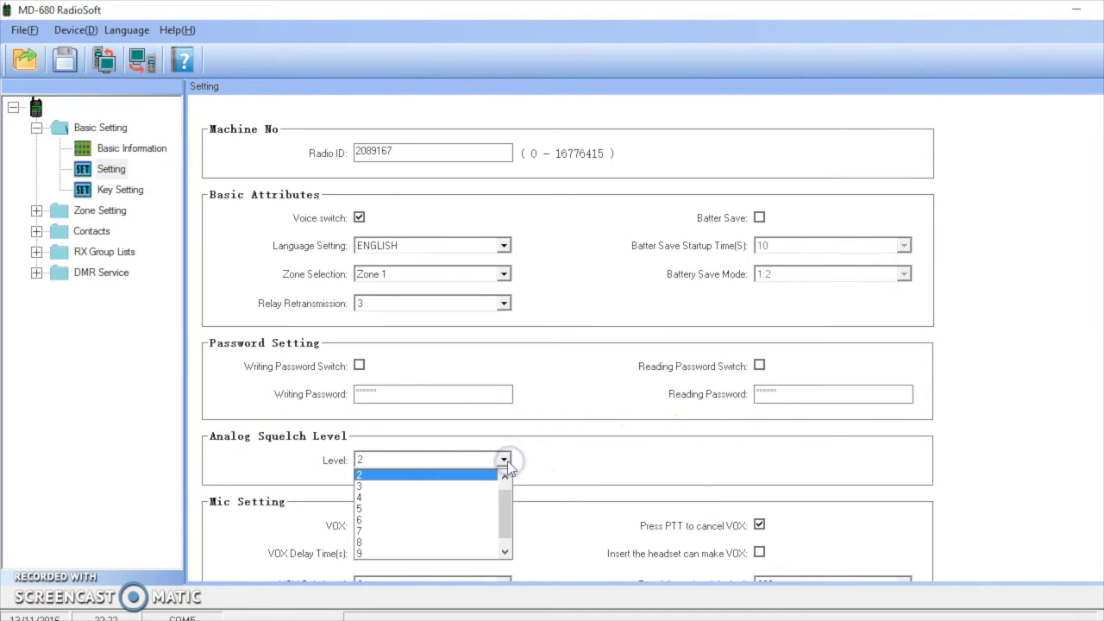
left_click(504, 476)
left_click(384, 487)
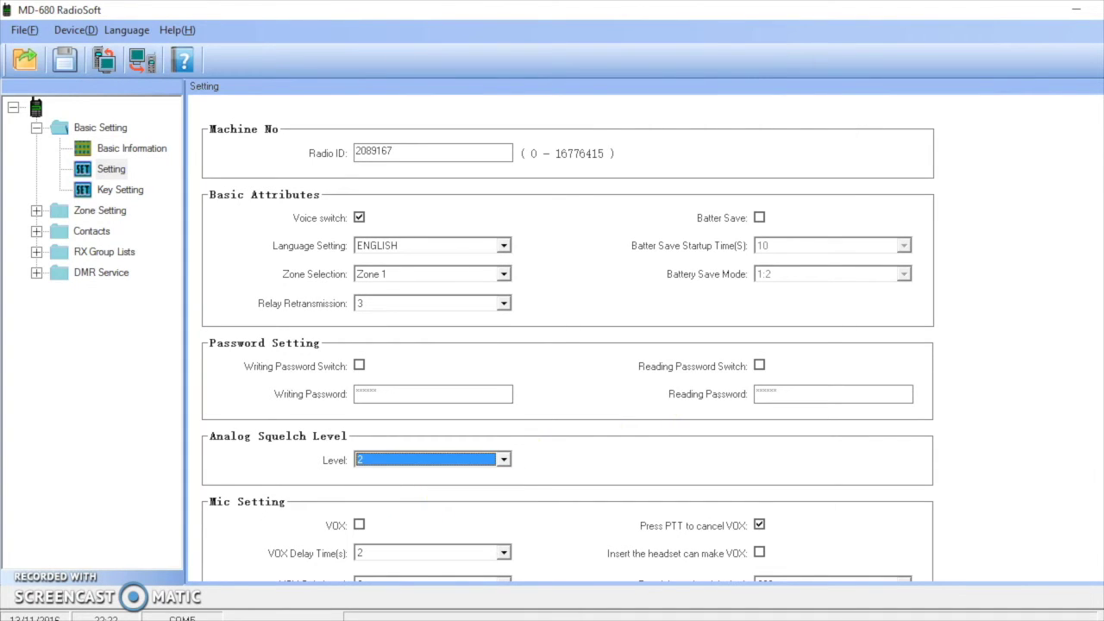
scroll(568, 344, "down", 1)
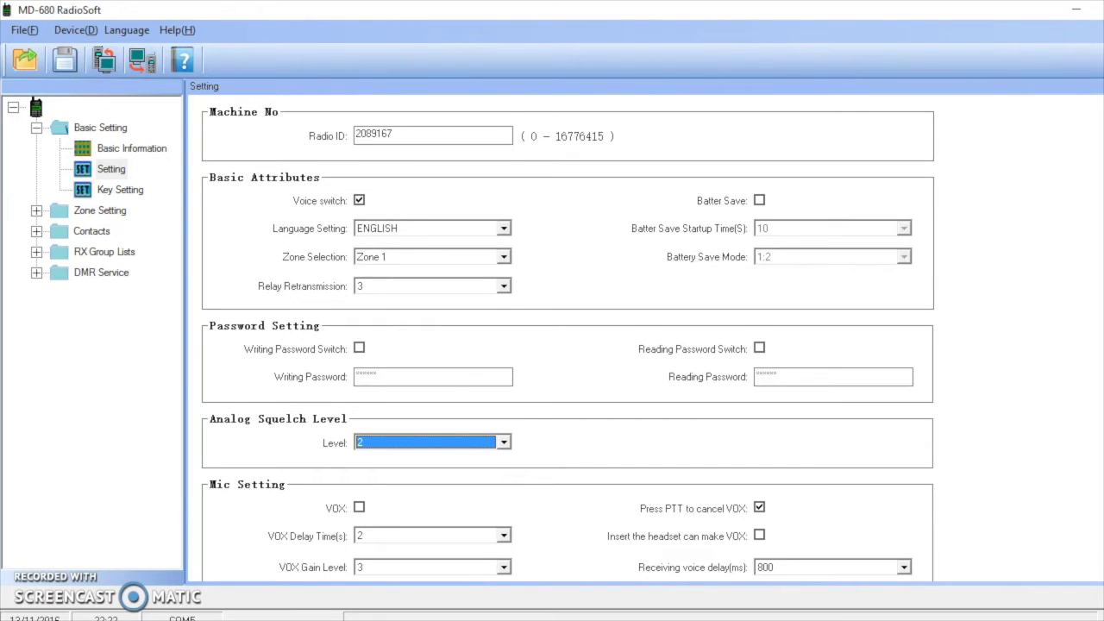
scroll(568, 344, "down", 1)
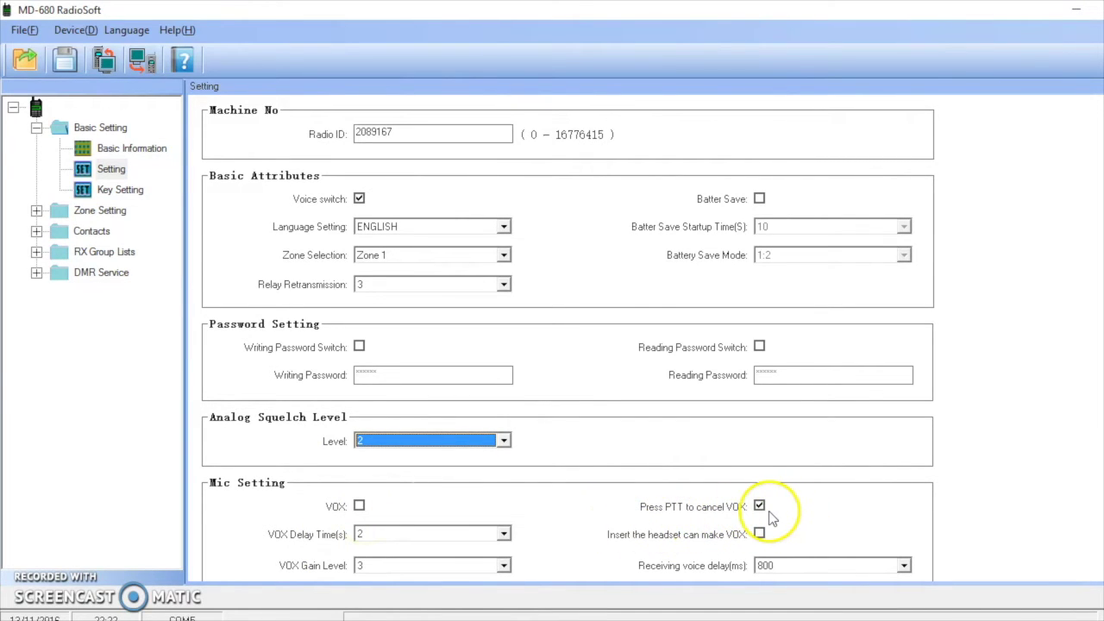
left_click(125, 191)
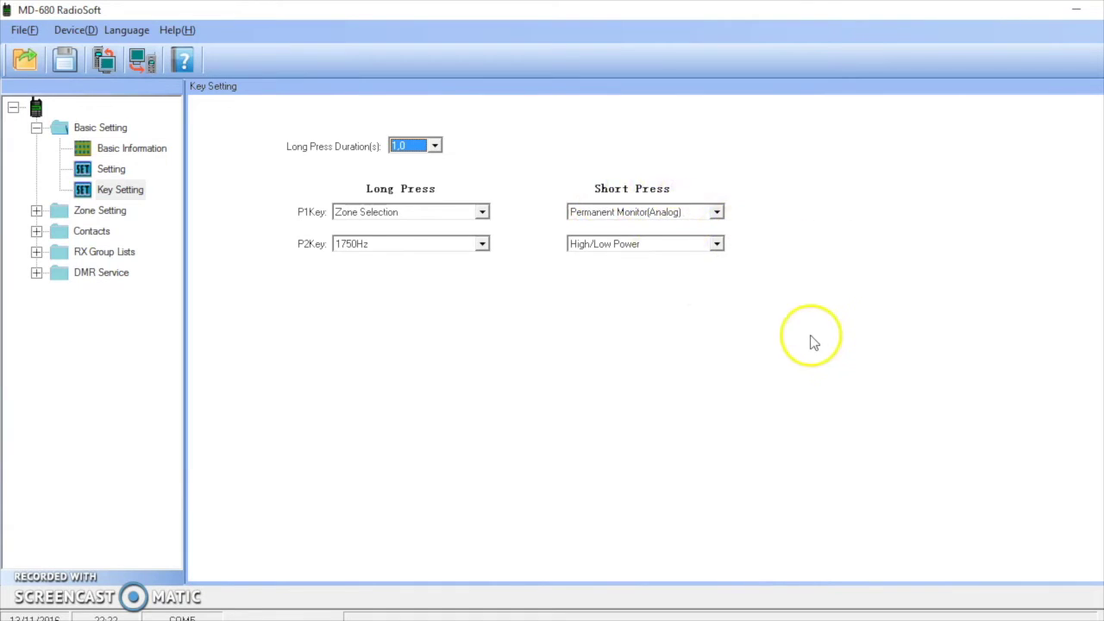
Browse P1Key's long-press functions, including 1750Hz, and keep Zone Selection
left_click(482, 213)
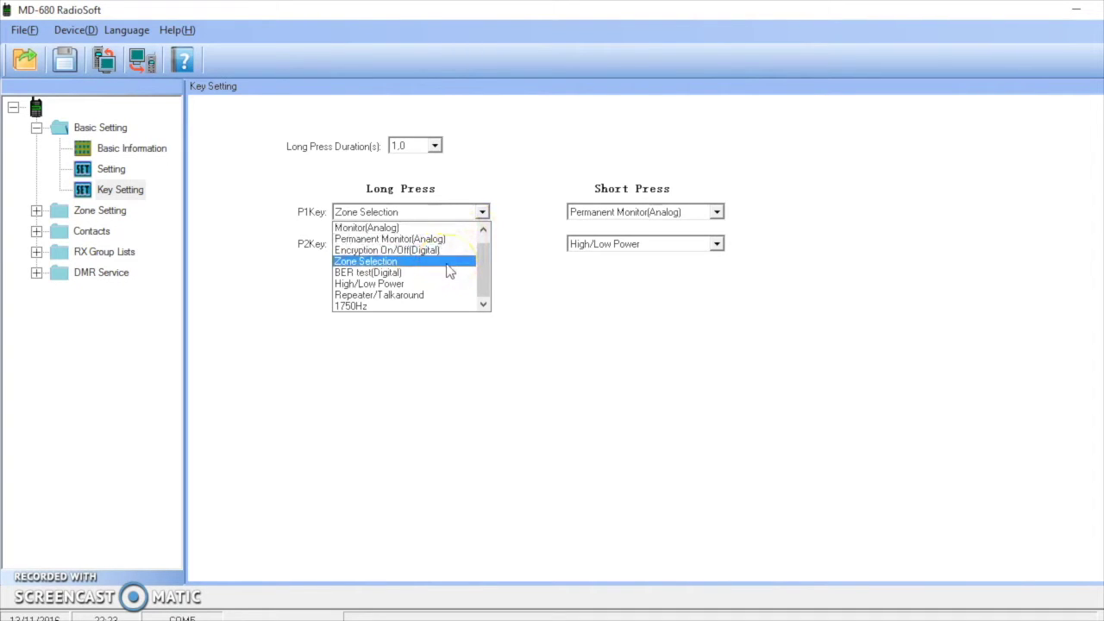
mouse_move(448, 271)
left_mouse_down()
mouse_move(431, 247)
mouse_move(442, 226)
mouse_move(468, 247)
mouse_move(463, 259)
left_mouse_up()
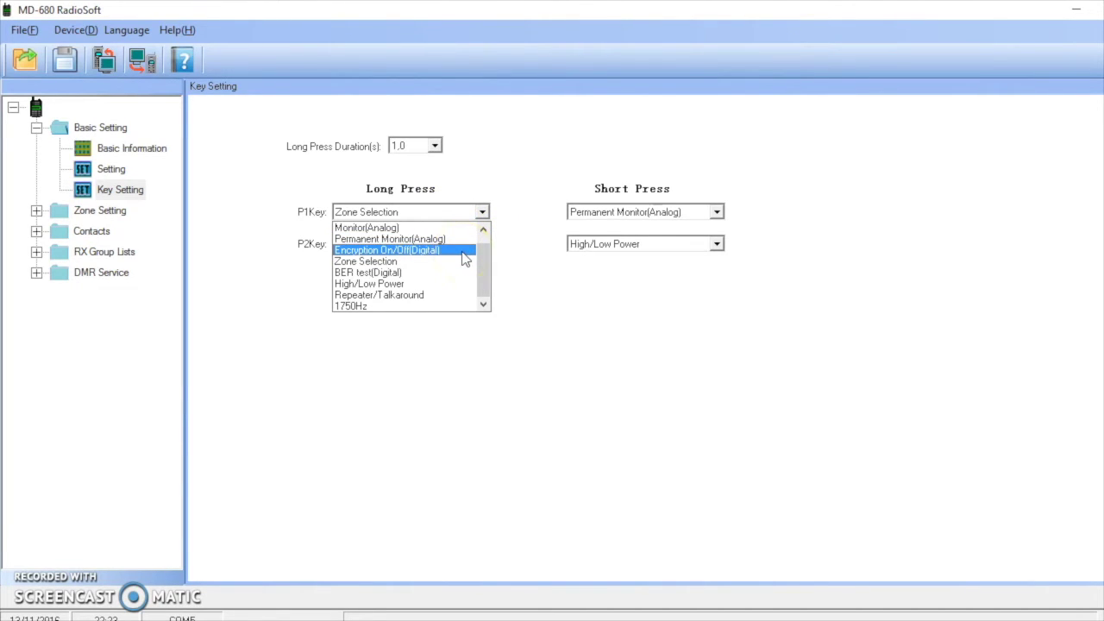
left_click_drag(463, 259, 410, 279)
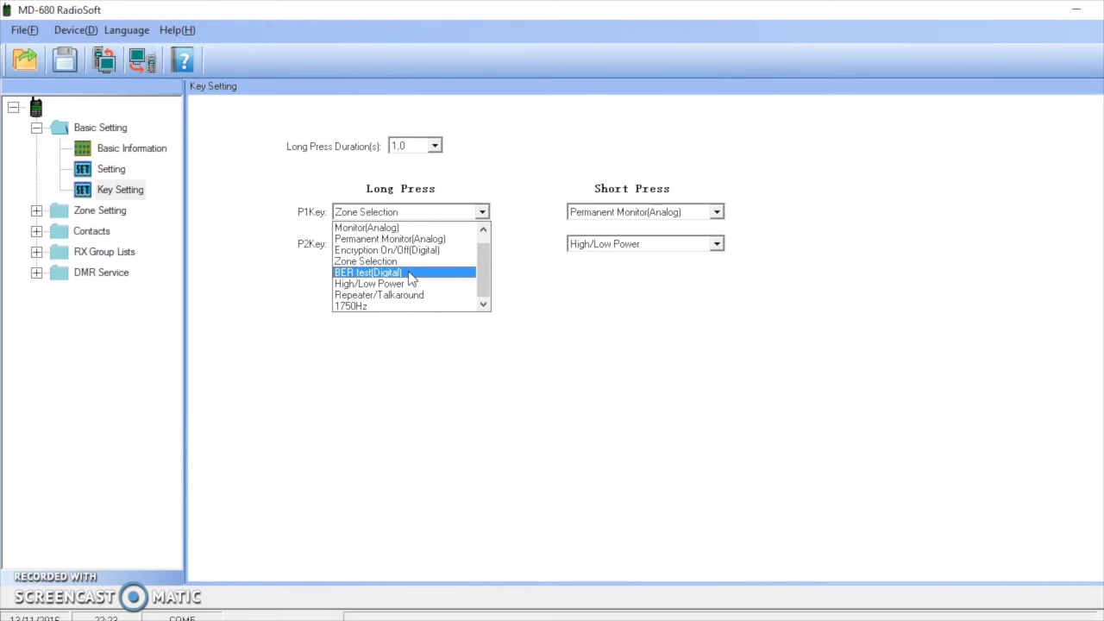
left_click_drag(403, 288, 421, 300)
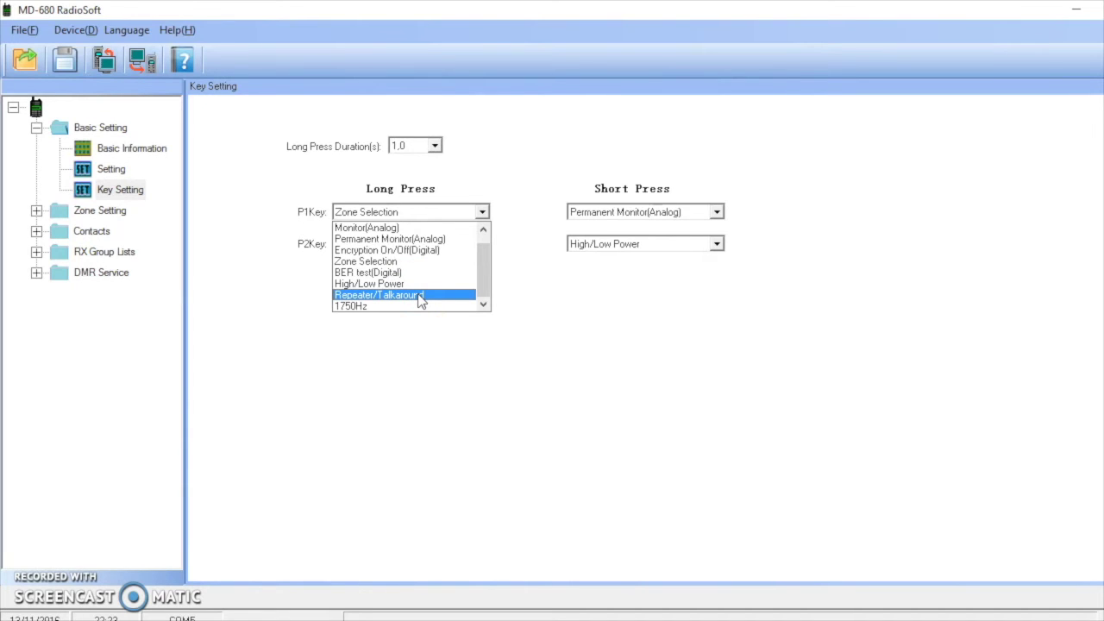
left_click(435, 309)
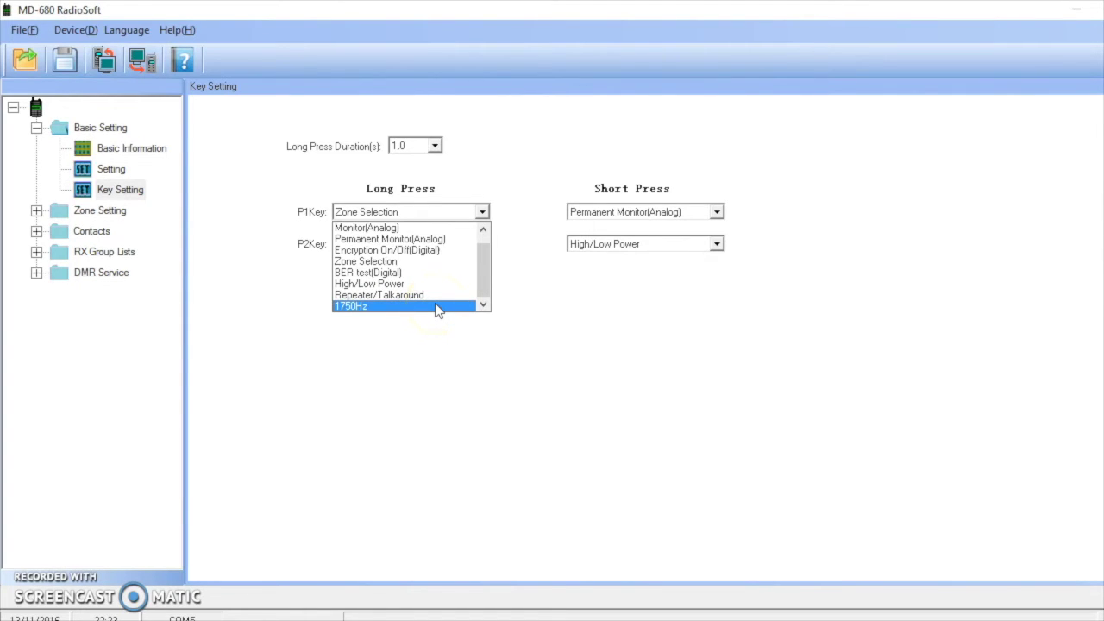
left_click(453, 307)
left_click(451, 363)
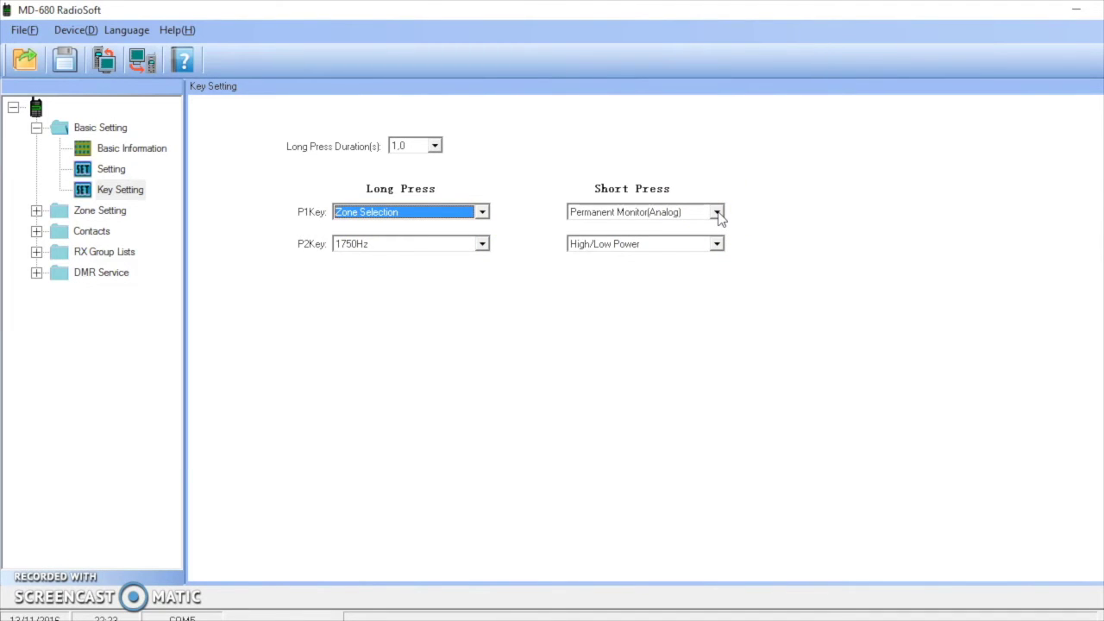
left_click(717, 212)
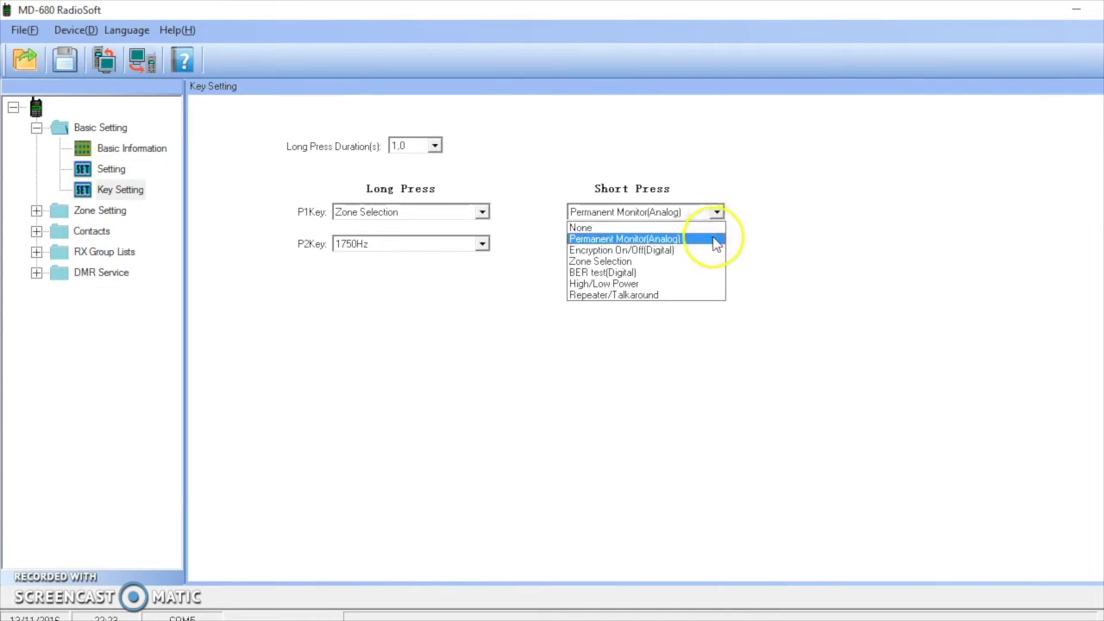
Keep P1Key's short press on Permanent Monitor(Analog), then collapse Basic Setting
left_click(714, 241)
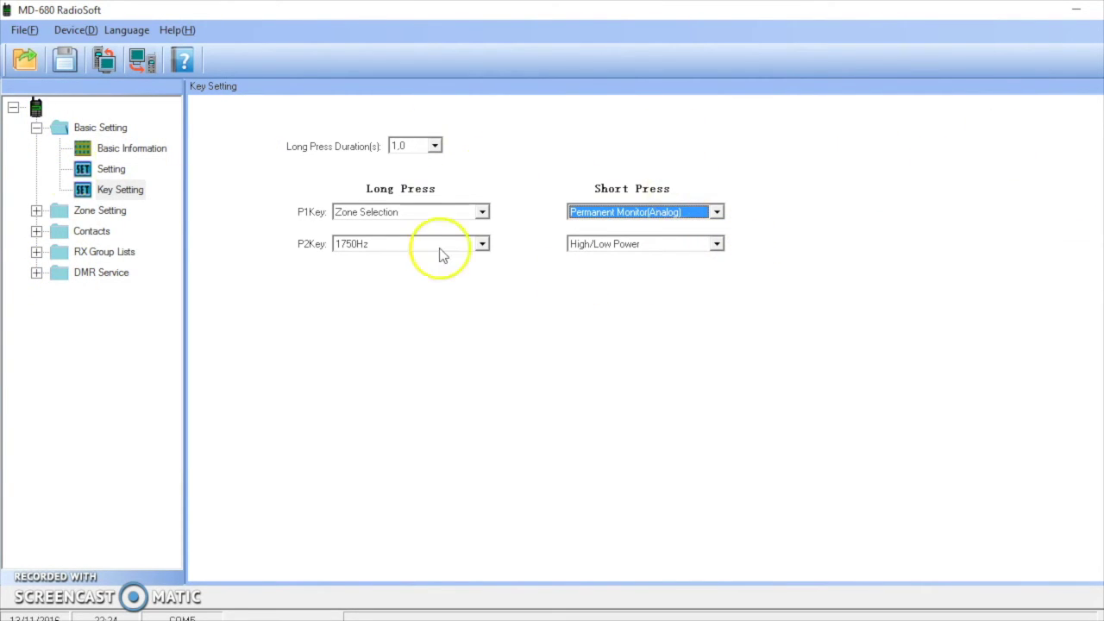
left_click(37, 127)
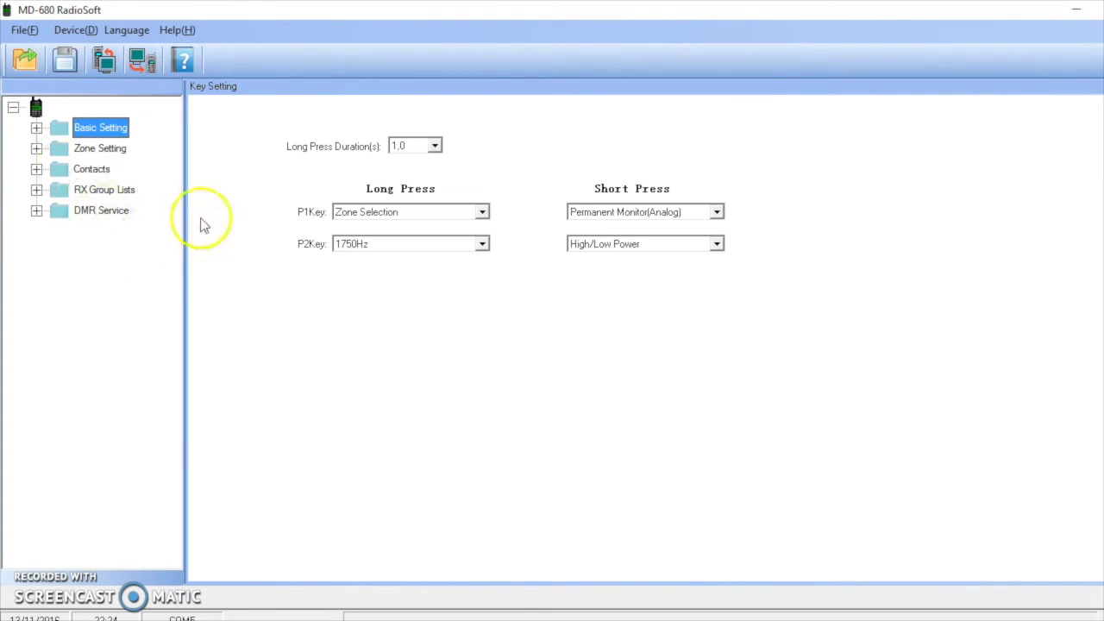
Open Digital Contacts, keep LOCAL's call type as Group Call, then collapse Contacts
left_click(37, 169)
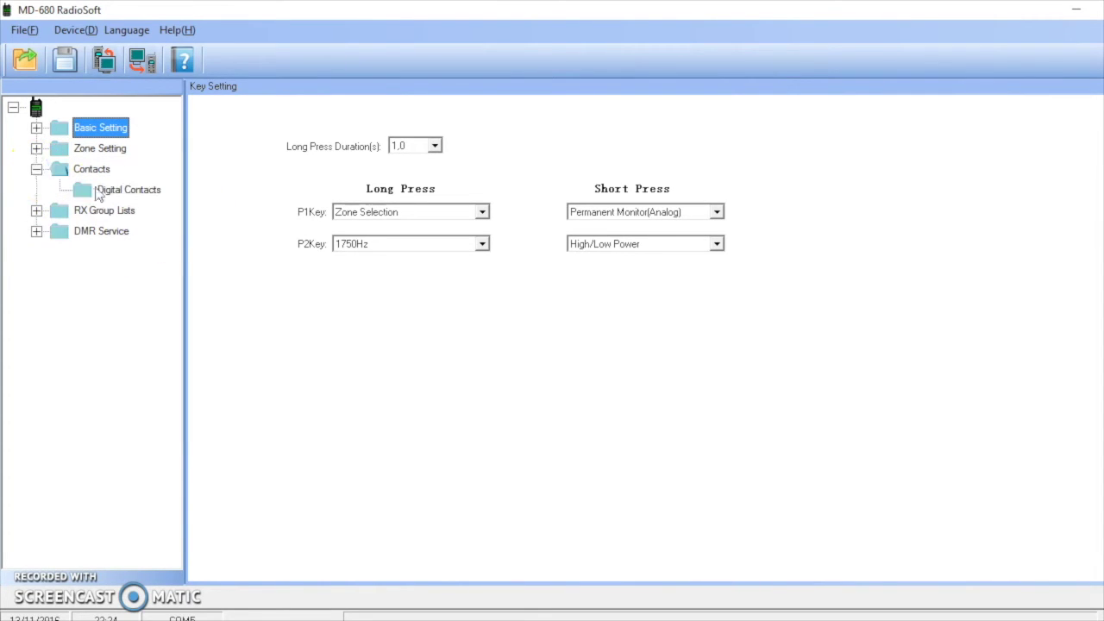
left_click(84, 194)
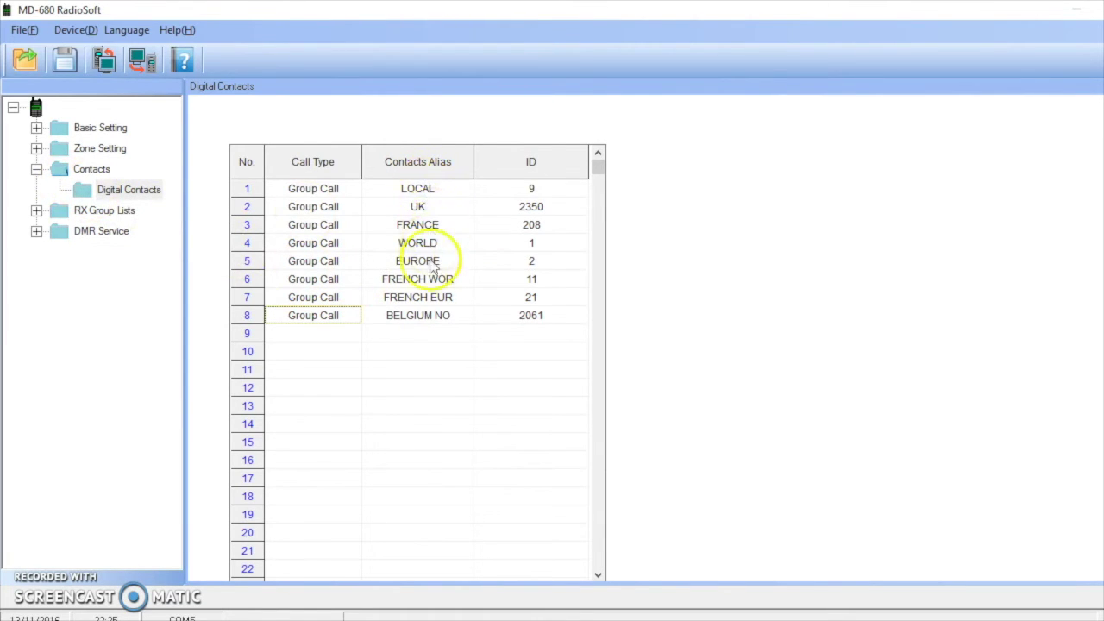
left_click(334, 192)
left_click(351, 188)
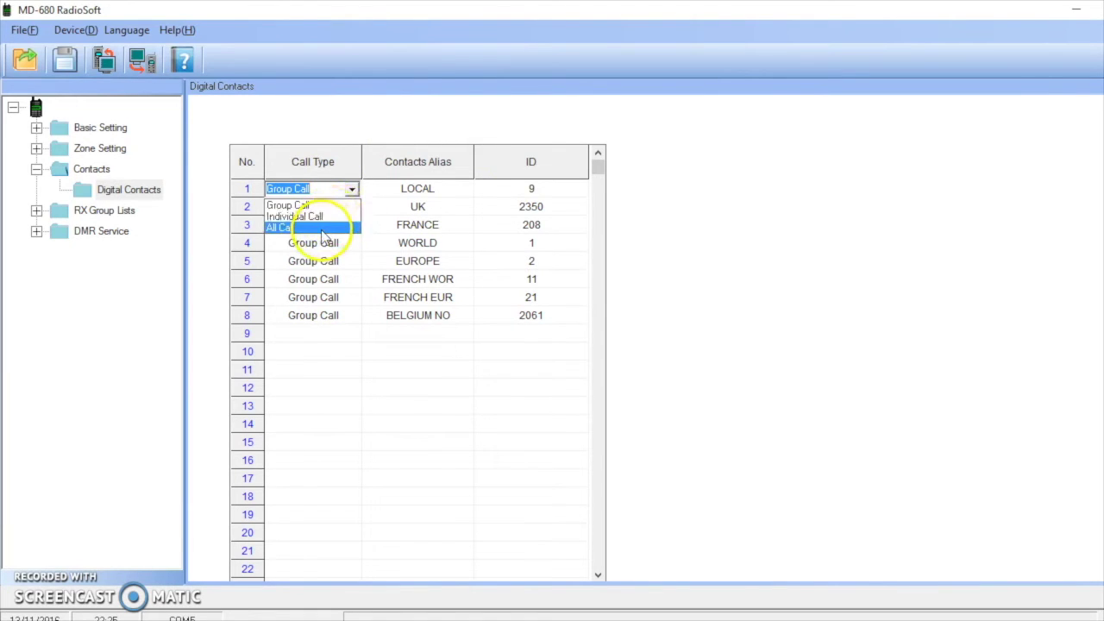
left_click(352, 190)
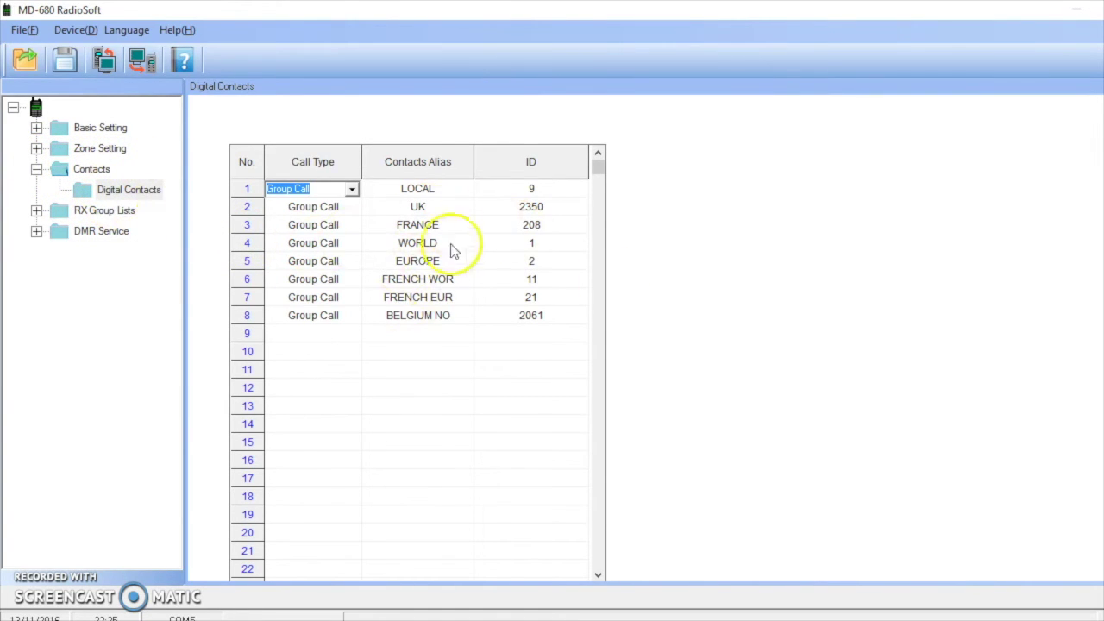
left_click(37, 169)
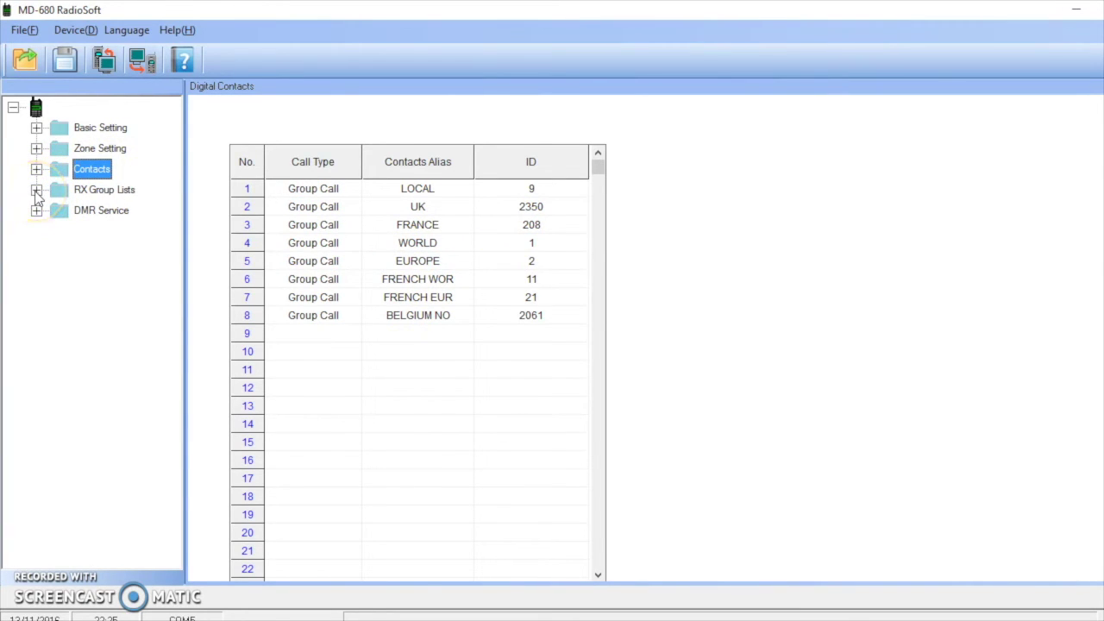
Open RX group list MARC to see its eight selected talkgroups, LOCAL through BELGIUM NO
left_click(36, 190)
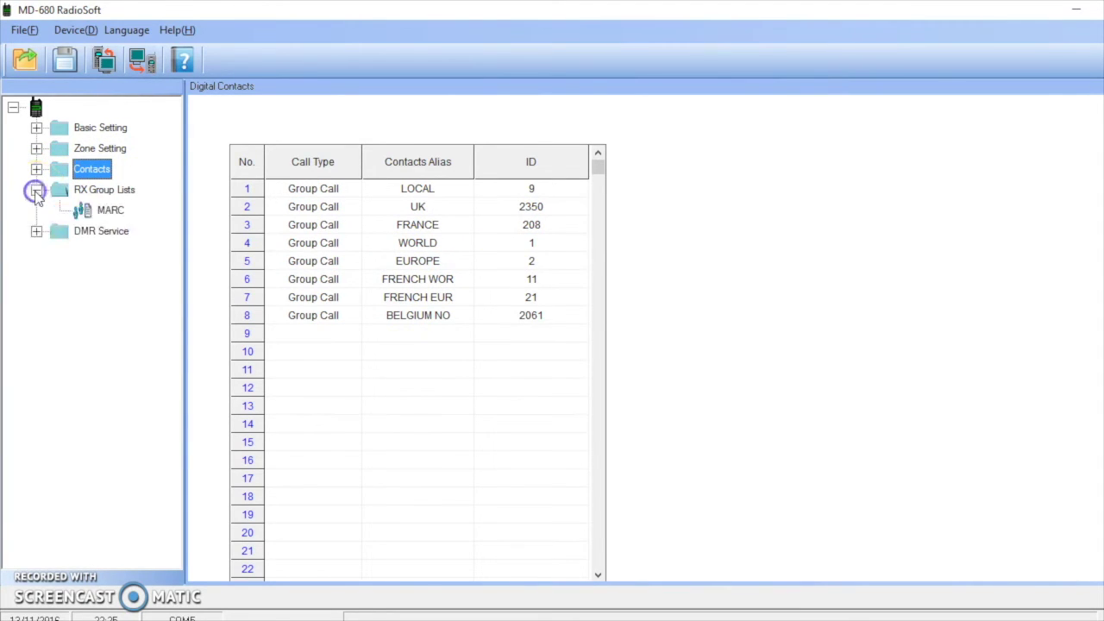
left_click(113, 214)
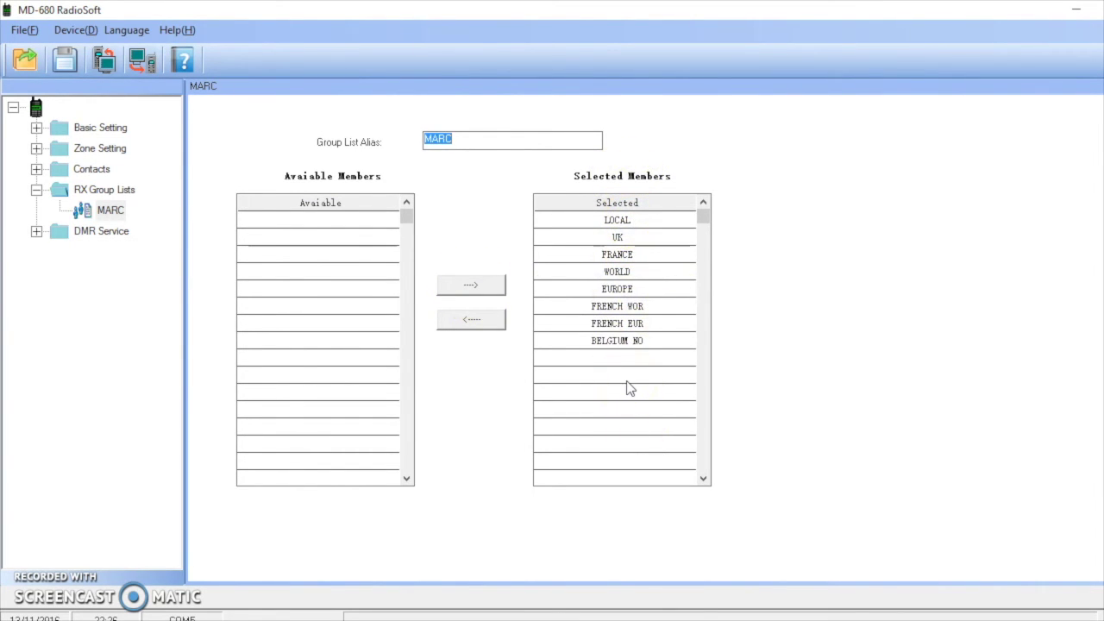
Open Zone 1's channel table and the full settings of channel 7, MOOR FR
left_click(36, 190)
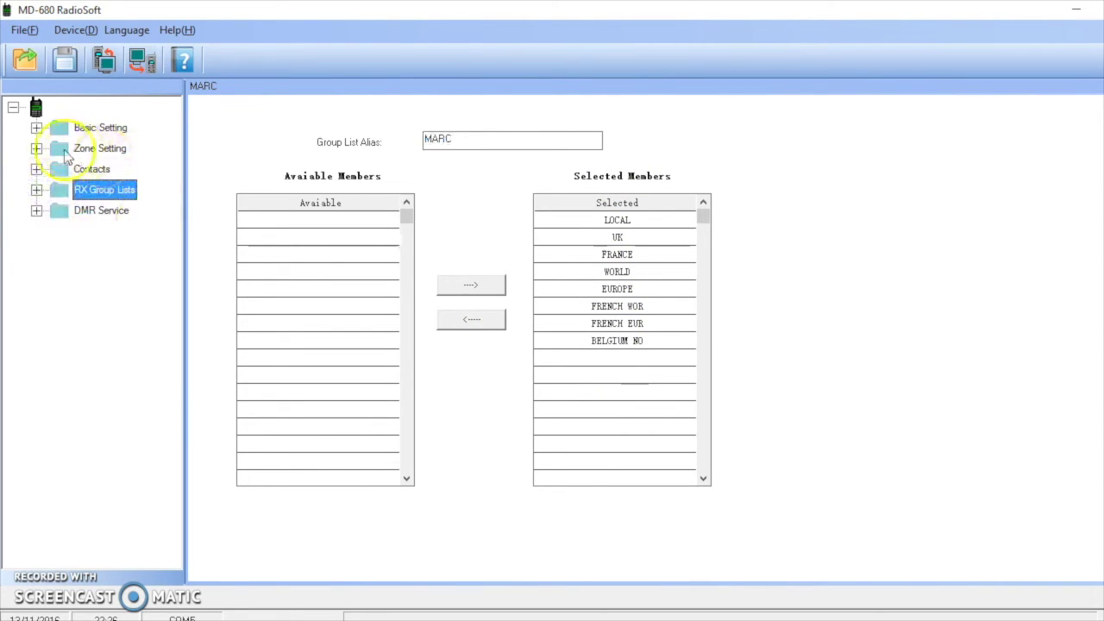
left_click(36, 148)
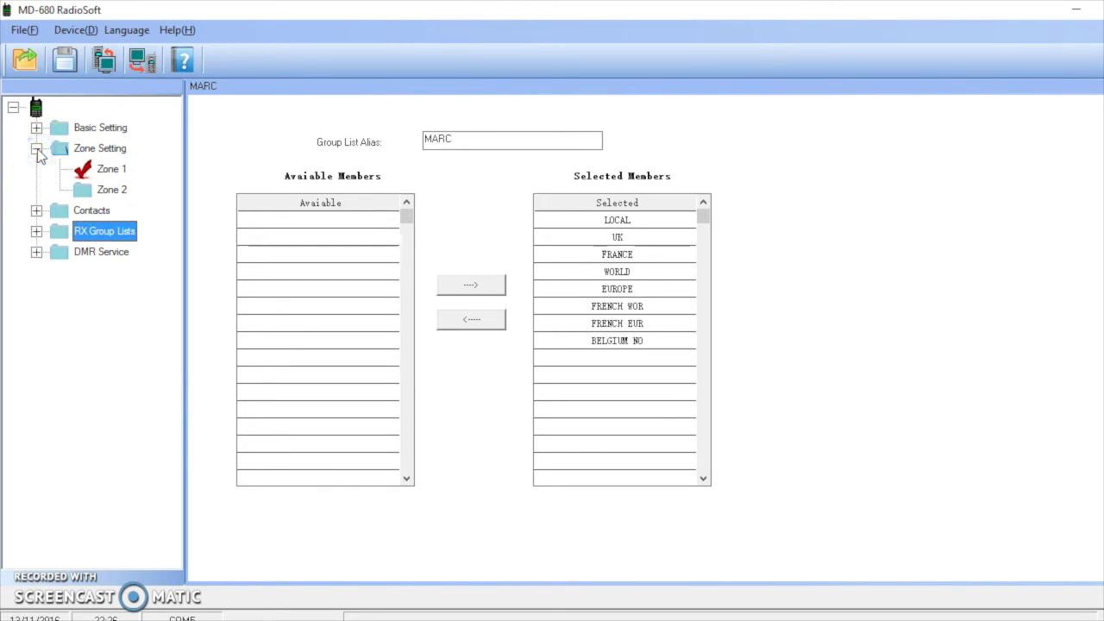
left_click(107, 170)
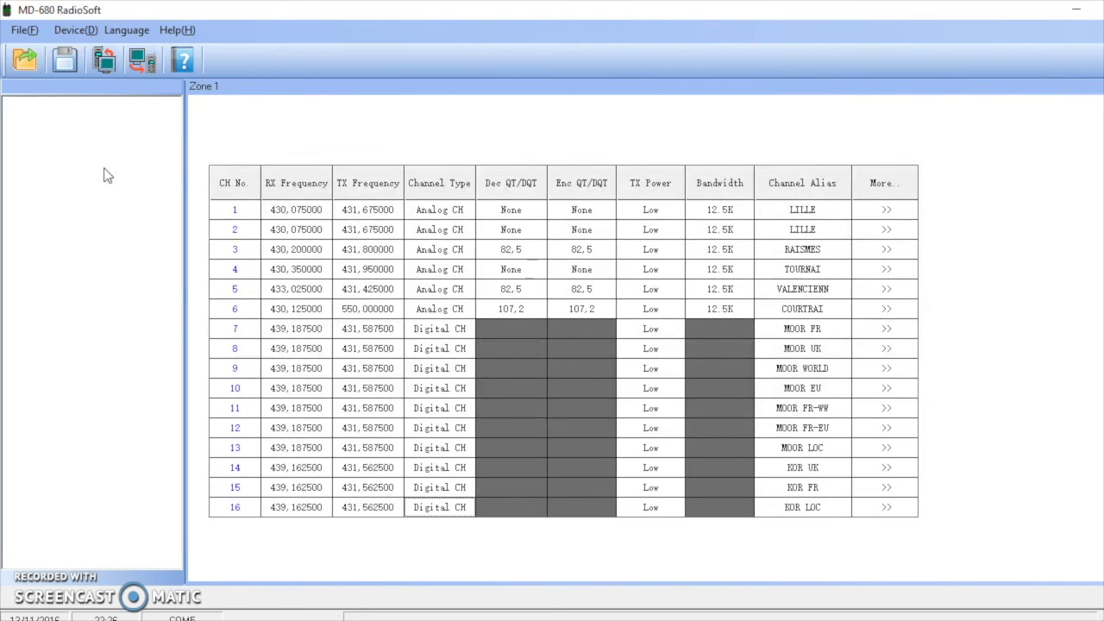
left_click(114, 170)
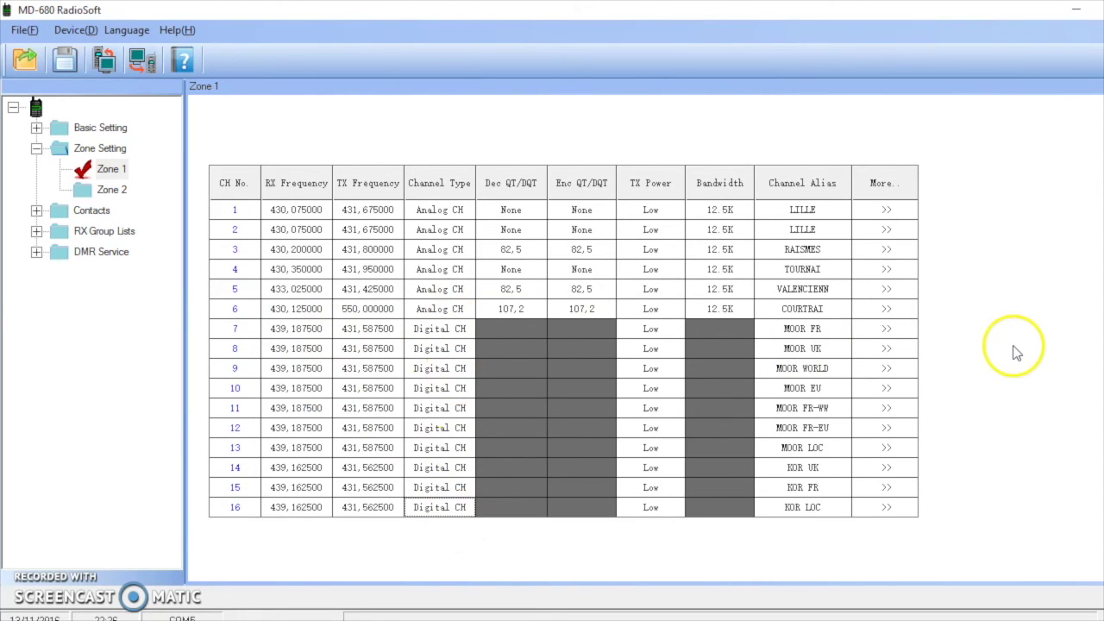
left_click(882, 329)
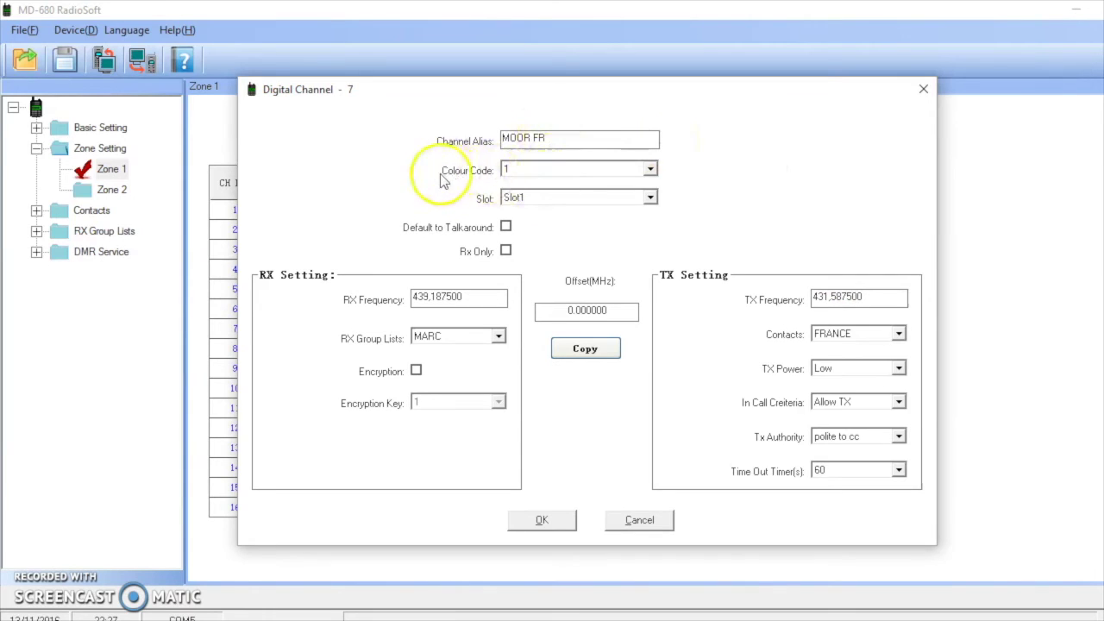
left_click(651, 169)
left_click_drag(652, 194, 655, 170)
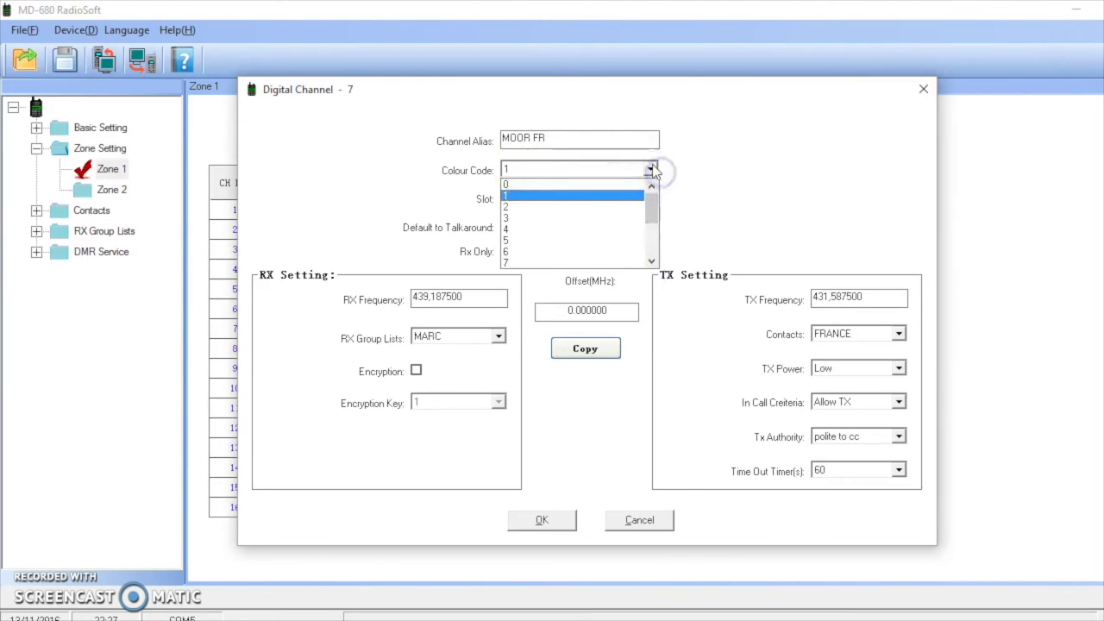
left_click(652, 168)
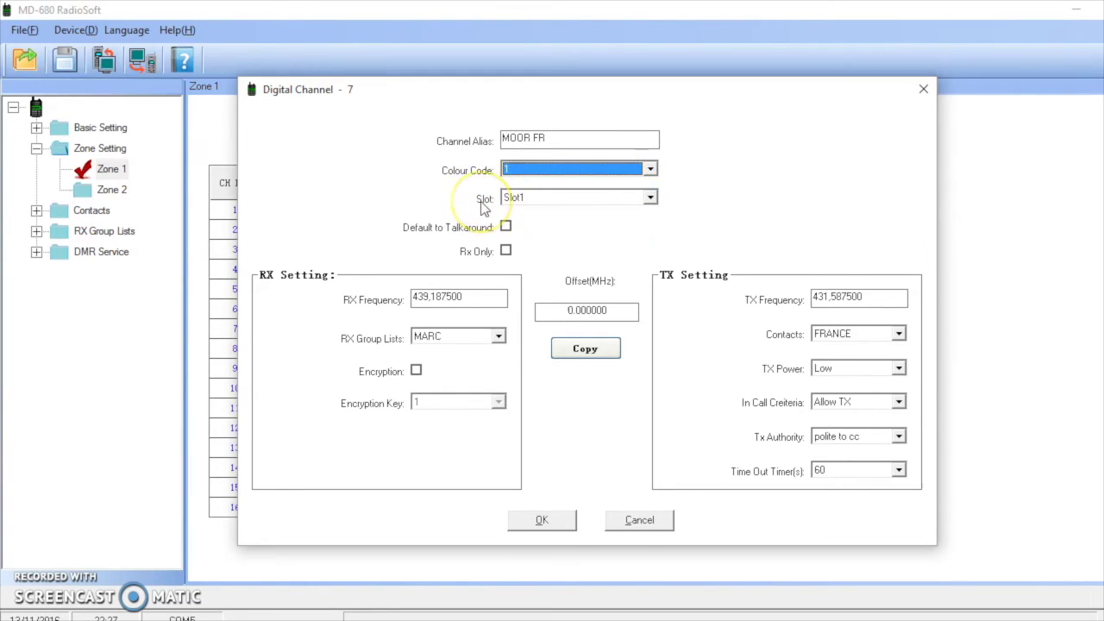
left_click(650, 198)
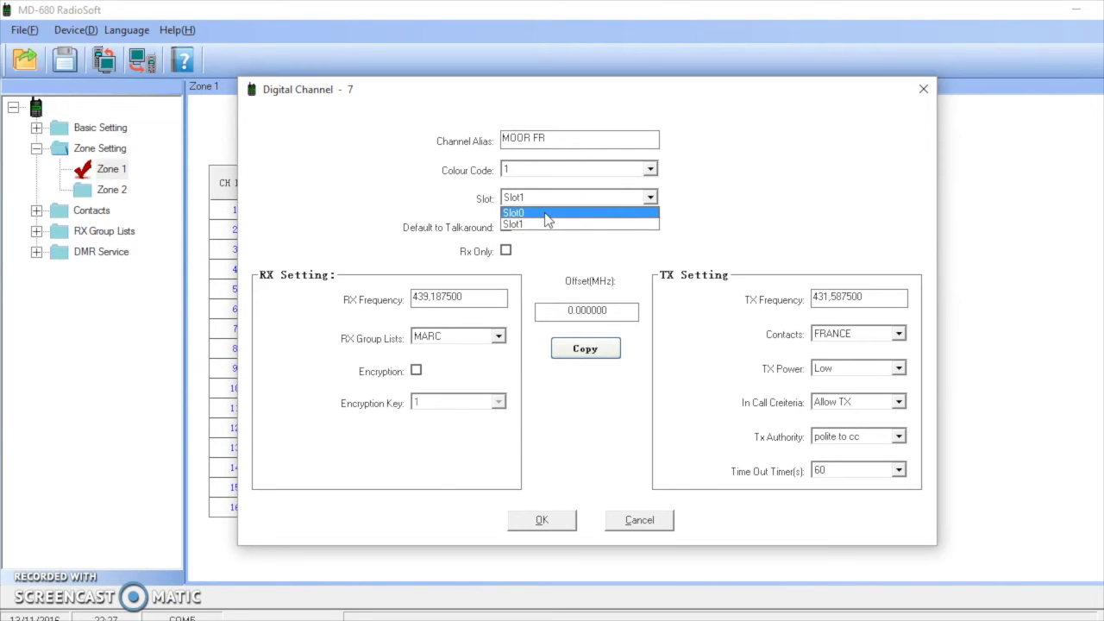
left_click_drag(545, 220, 554, 233)
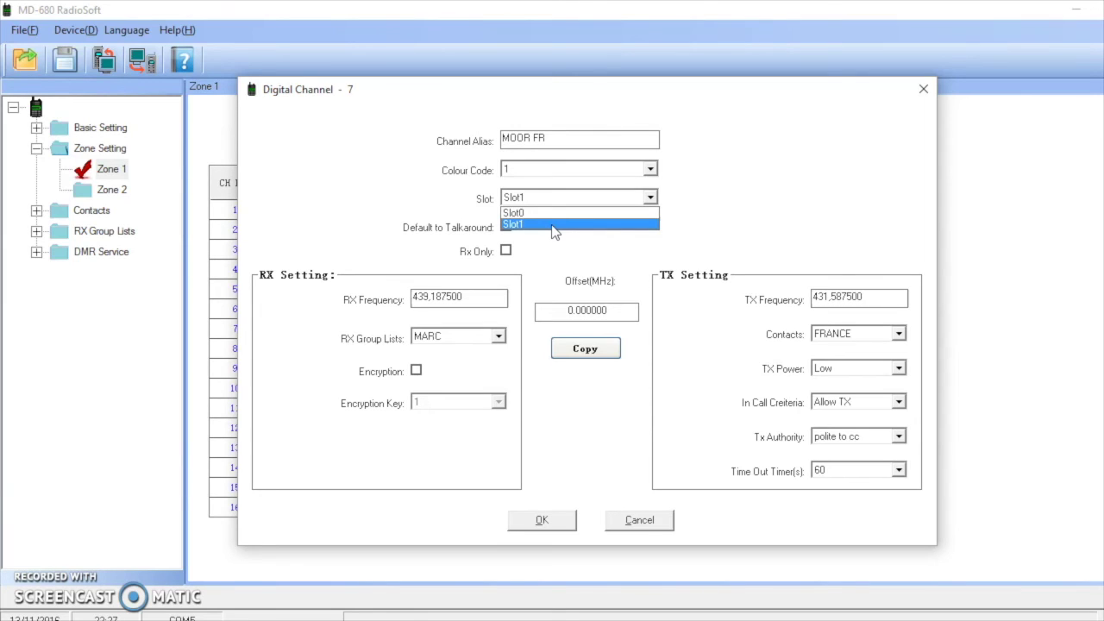
left_click(583, 241)
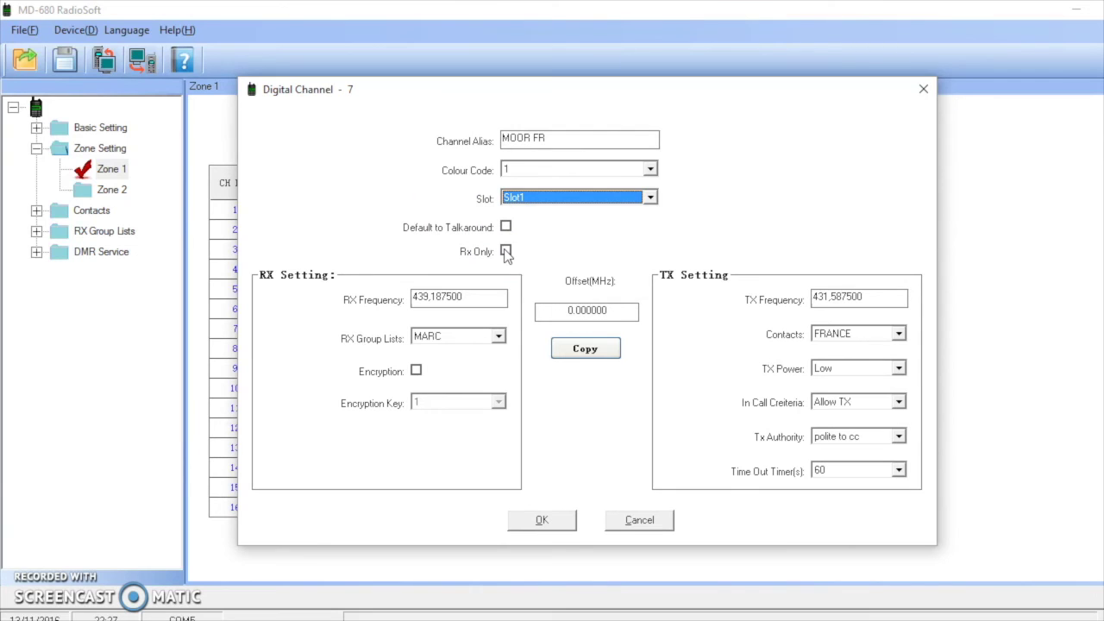
left_click(416, 374)
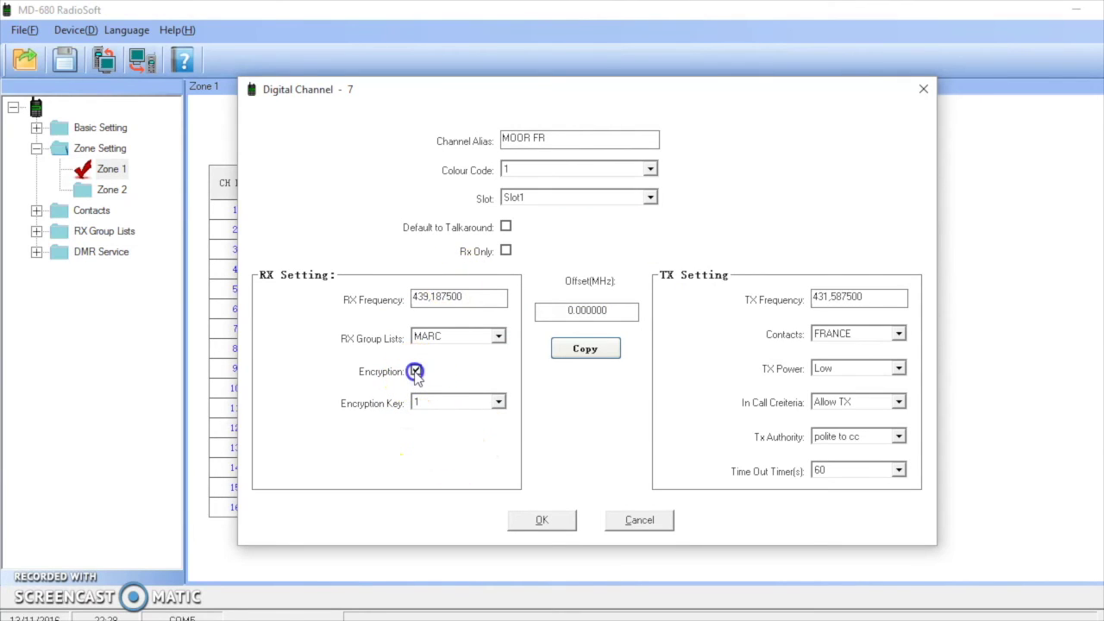
left_click(498, 403)
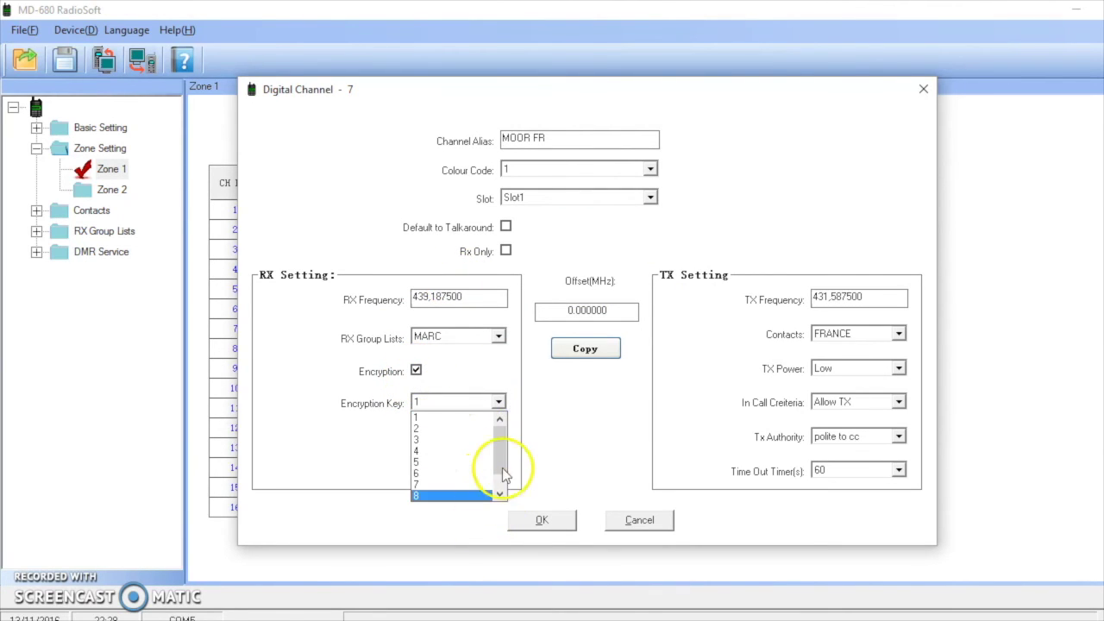
left_click(502, 492)
left_click_drag(503, 456, 506, 423)
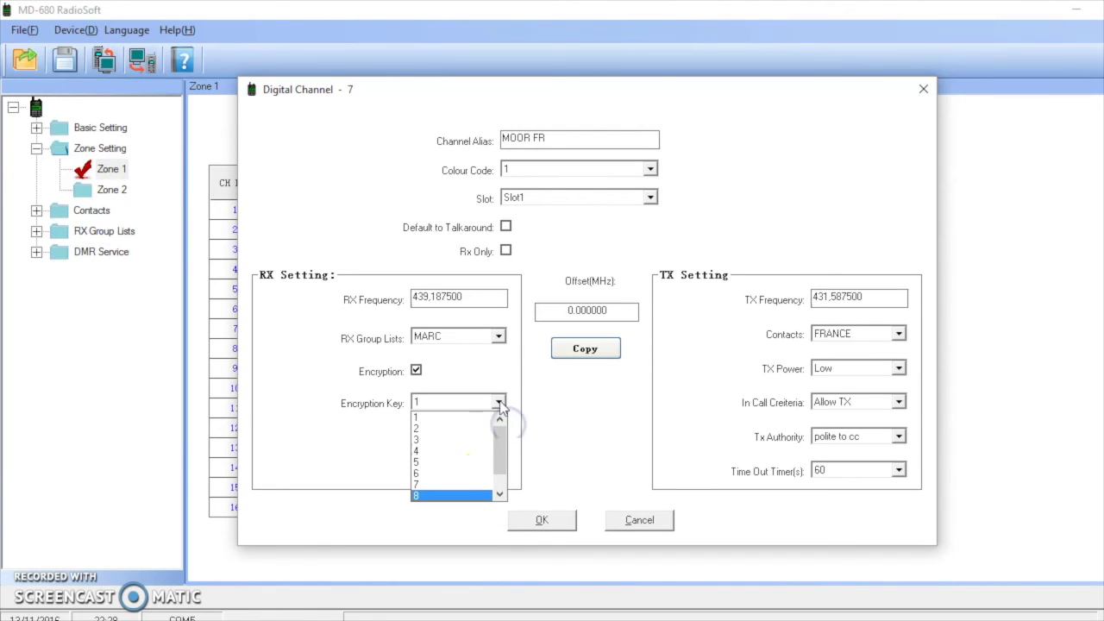
left_click(499, 402)
left_click(416, 370)
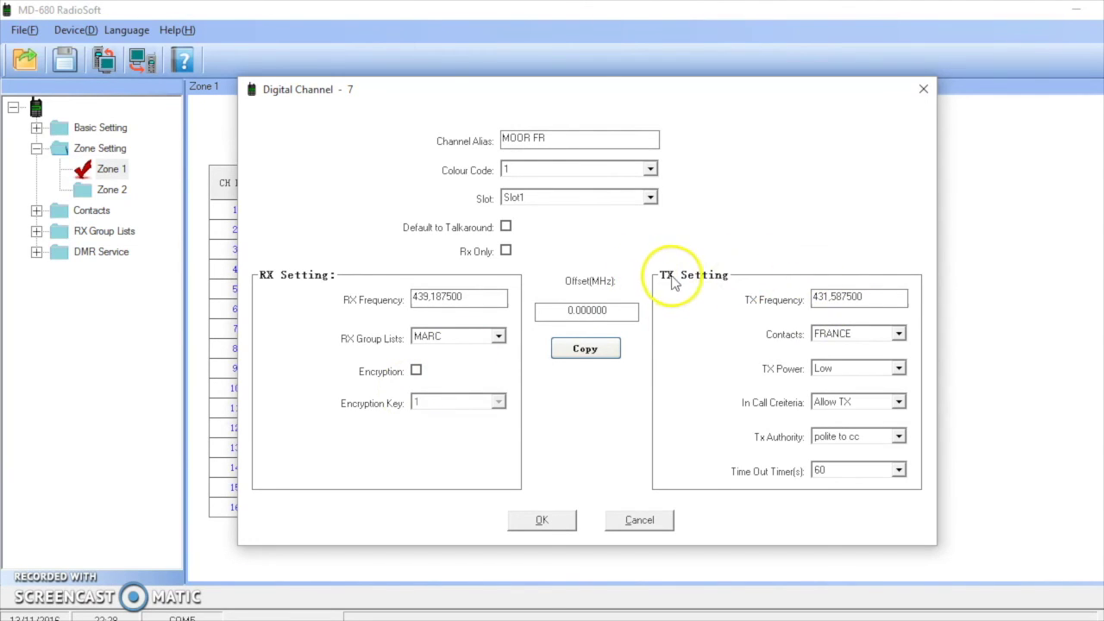
left_click(900, 336)
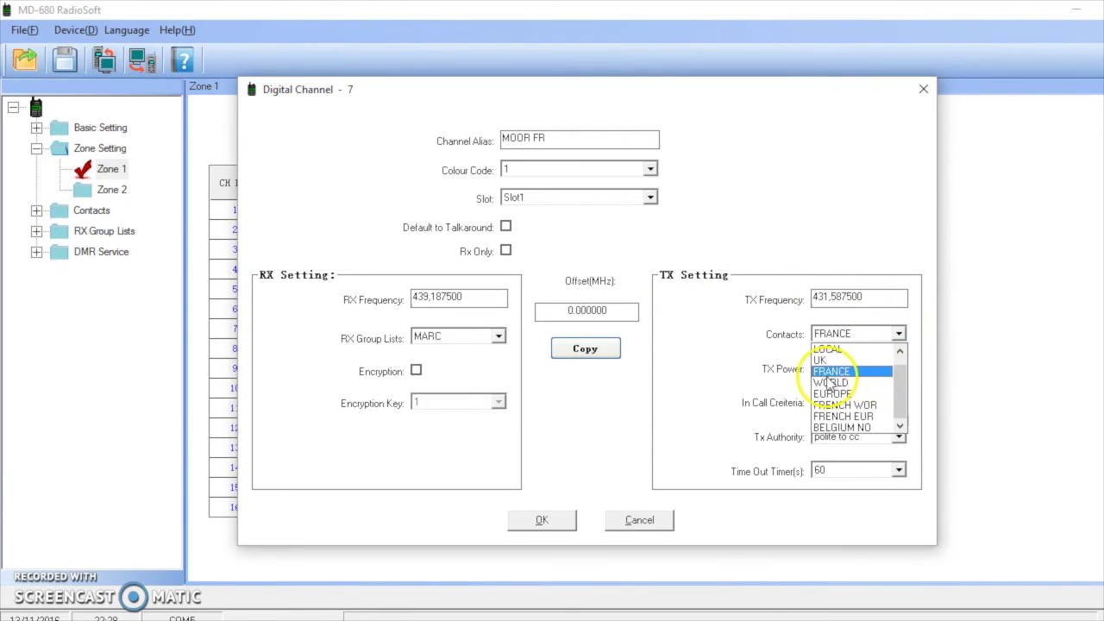
left_click(857, 333)
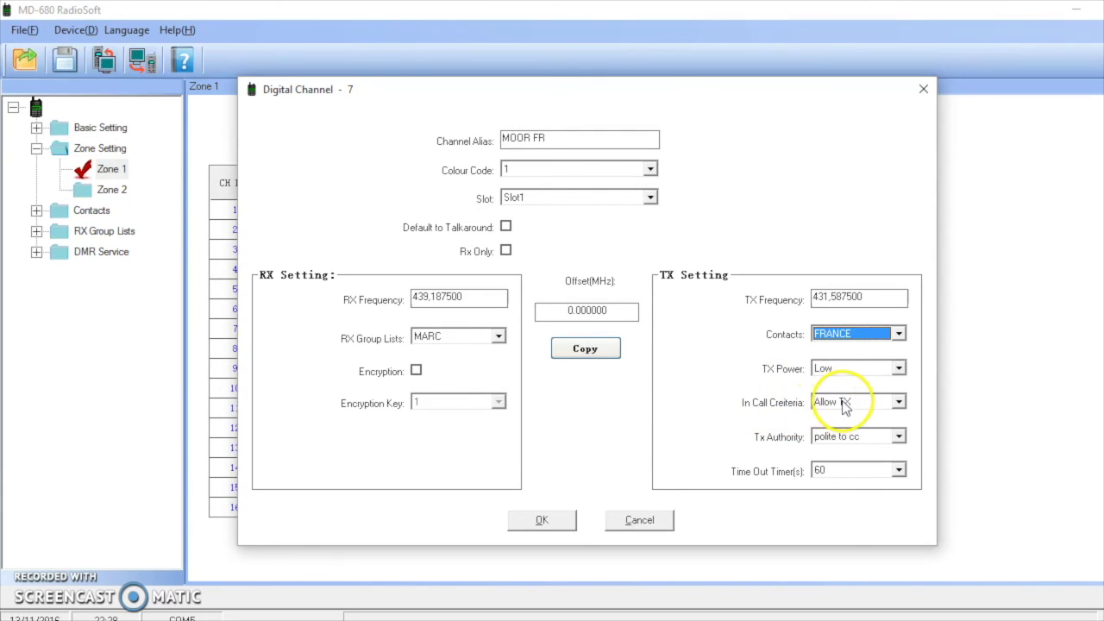
left_click(898, 403)
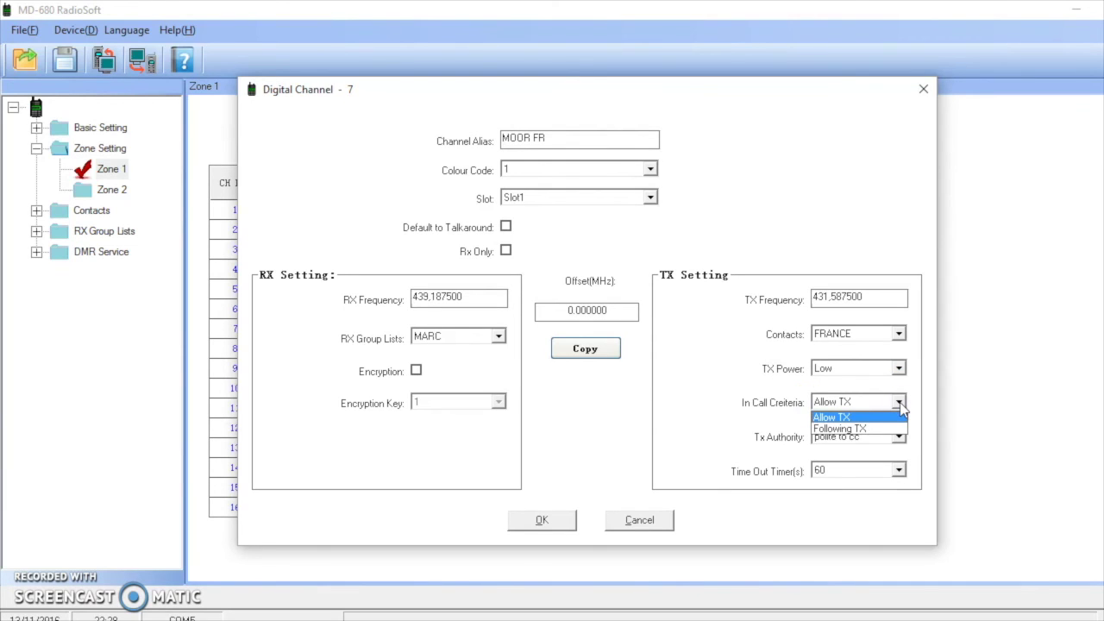
left_click(900, 403)
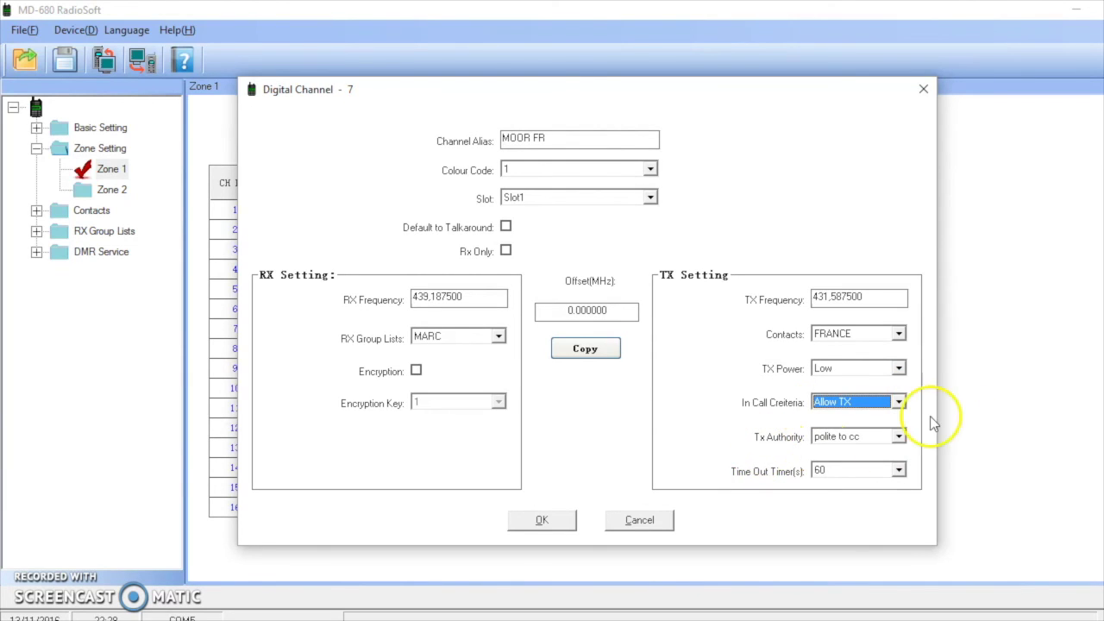
left_click(900, 402)
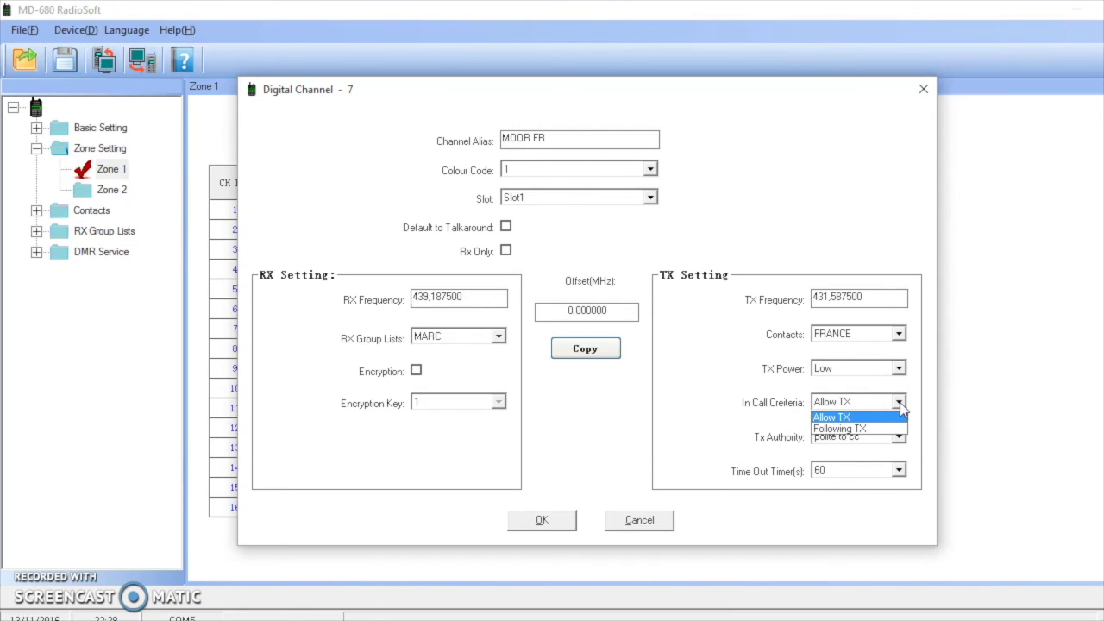
left_click(899, 403)
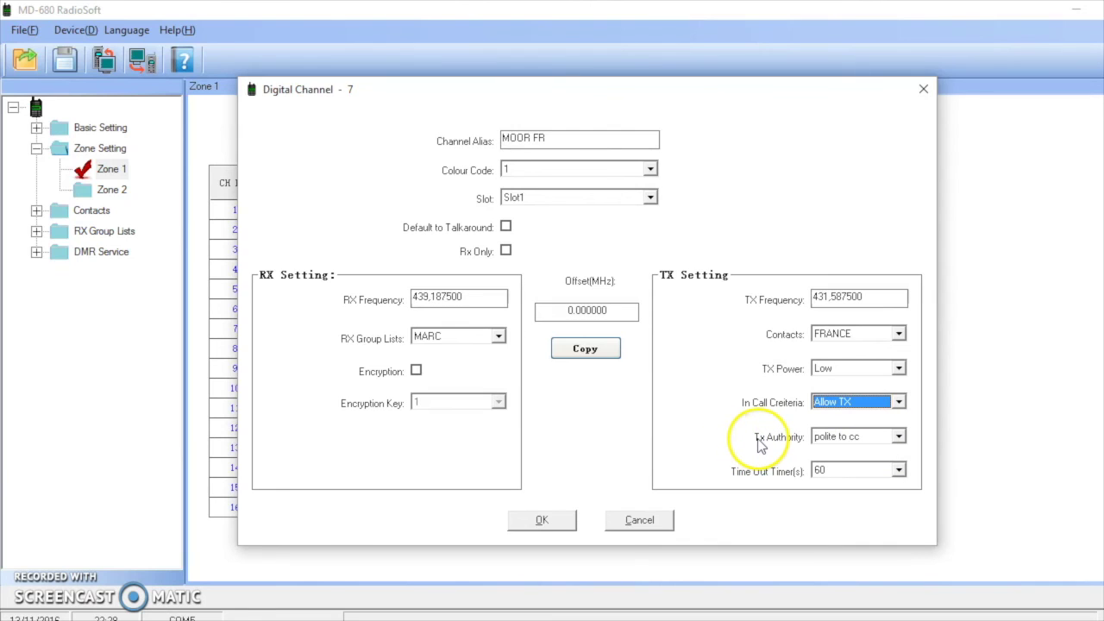
left_click(899, 437)
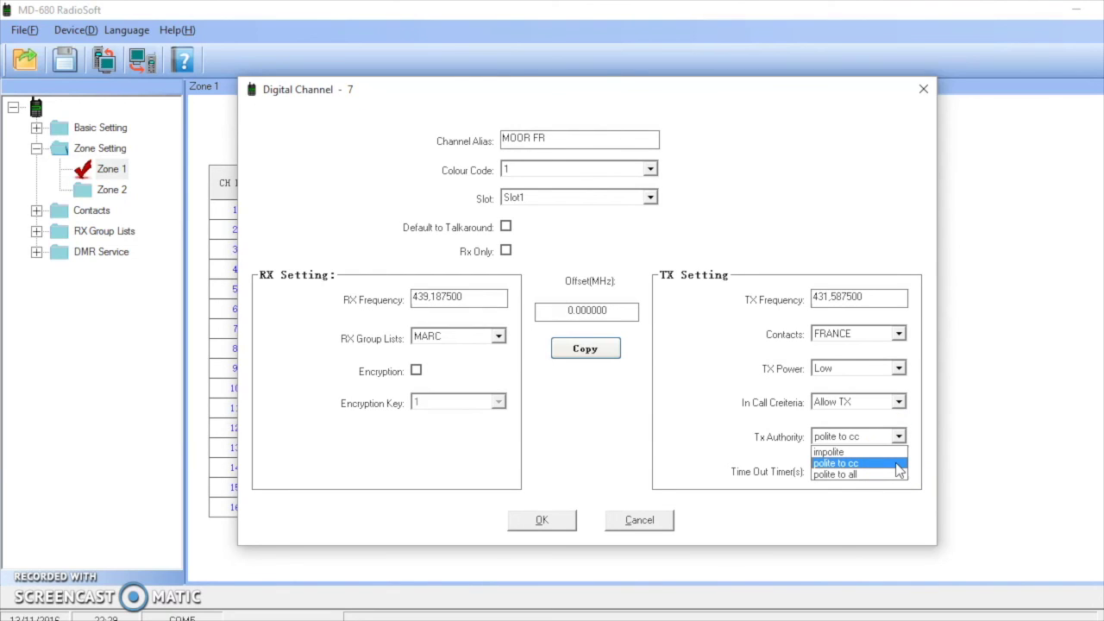
left_click(897, 469)
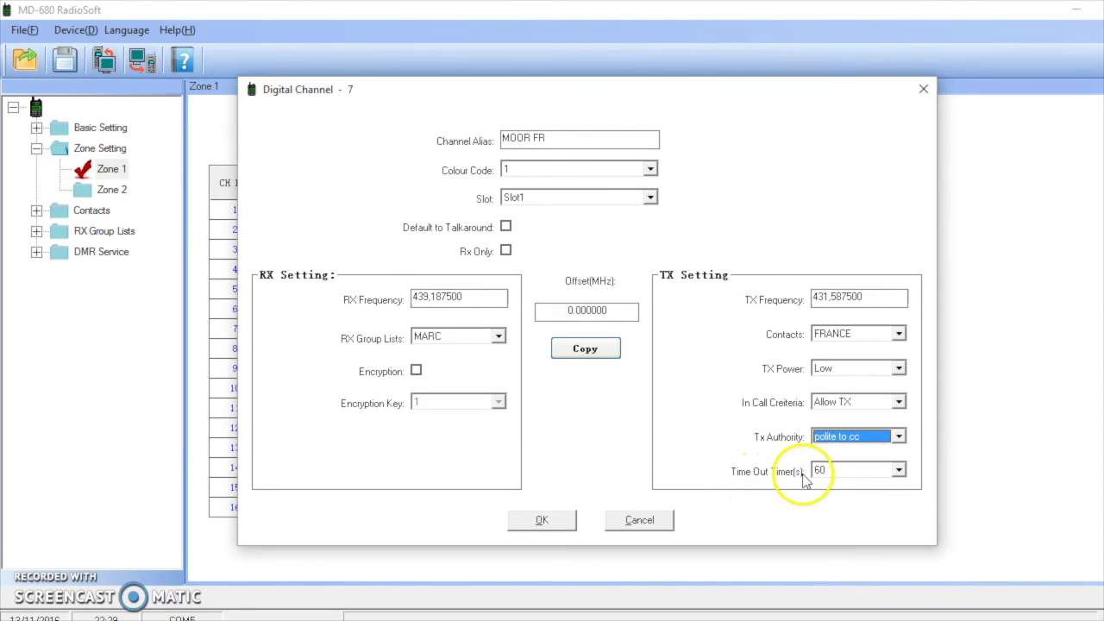
left_click(898, 470)
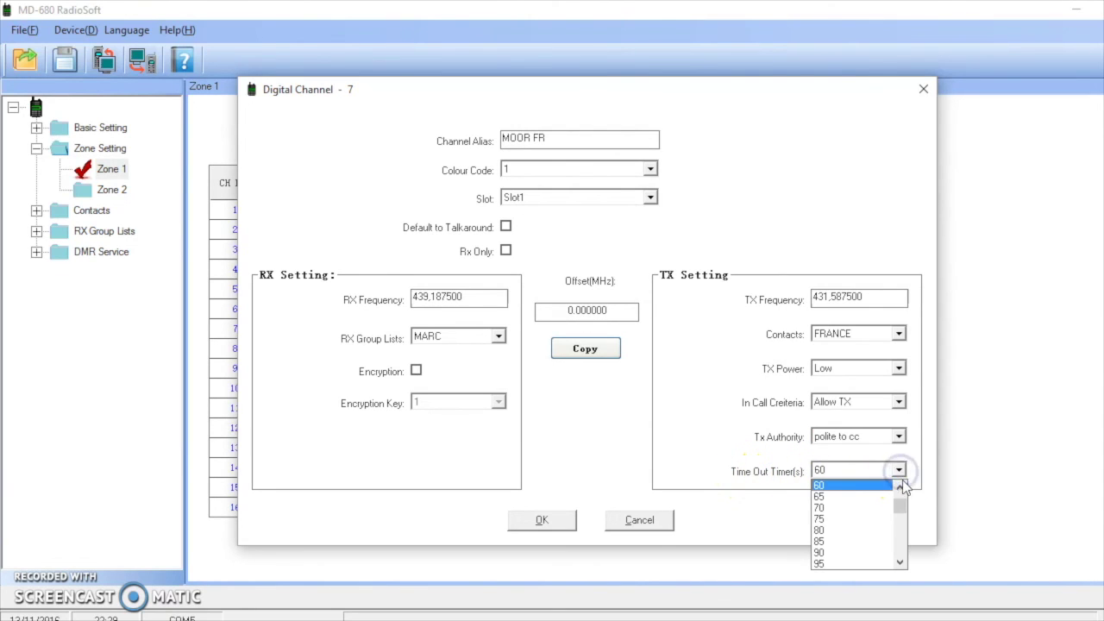
left_click(860, 486)
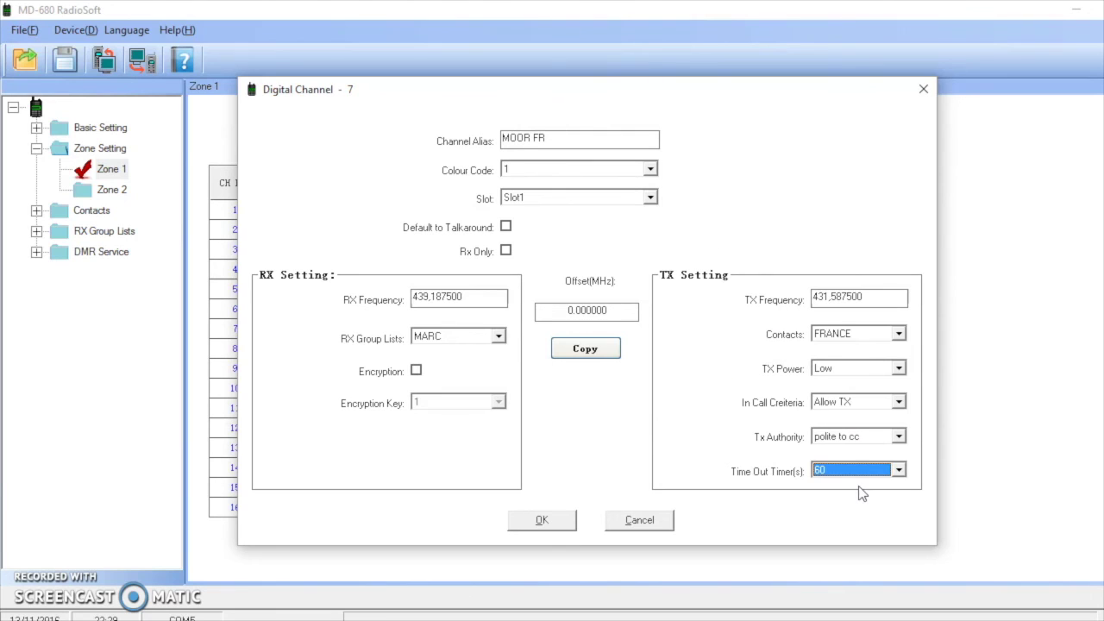
left_click(561, 522)
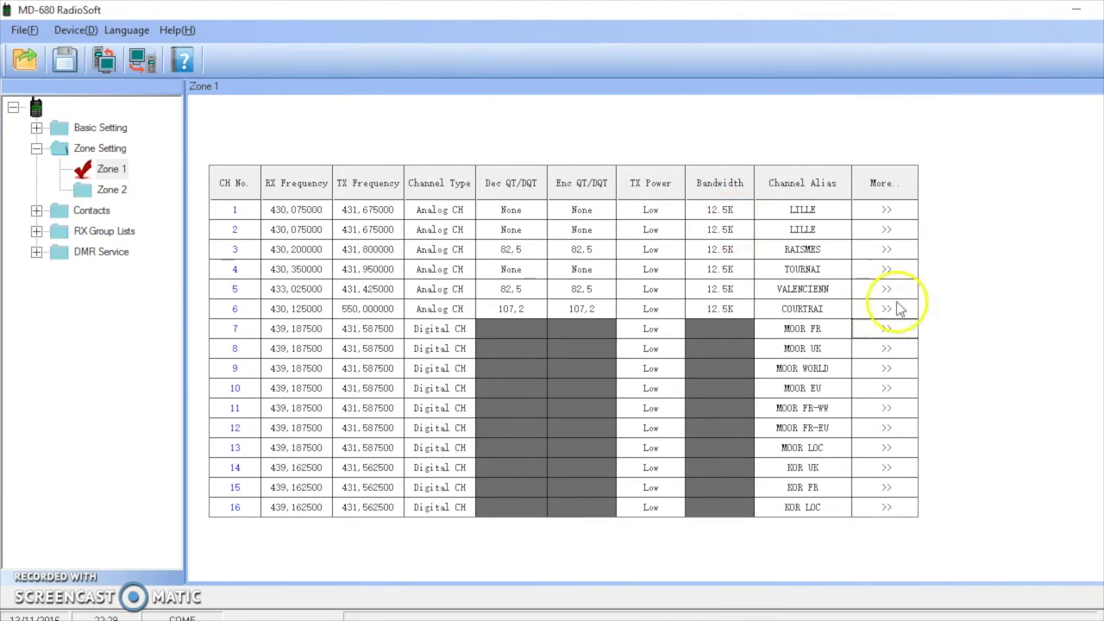
Review the ten DMR encryption keys, then return to the Zone 1 channel table
left_click(36, 252)
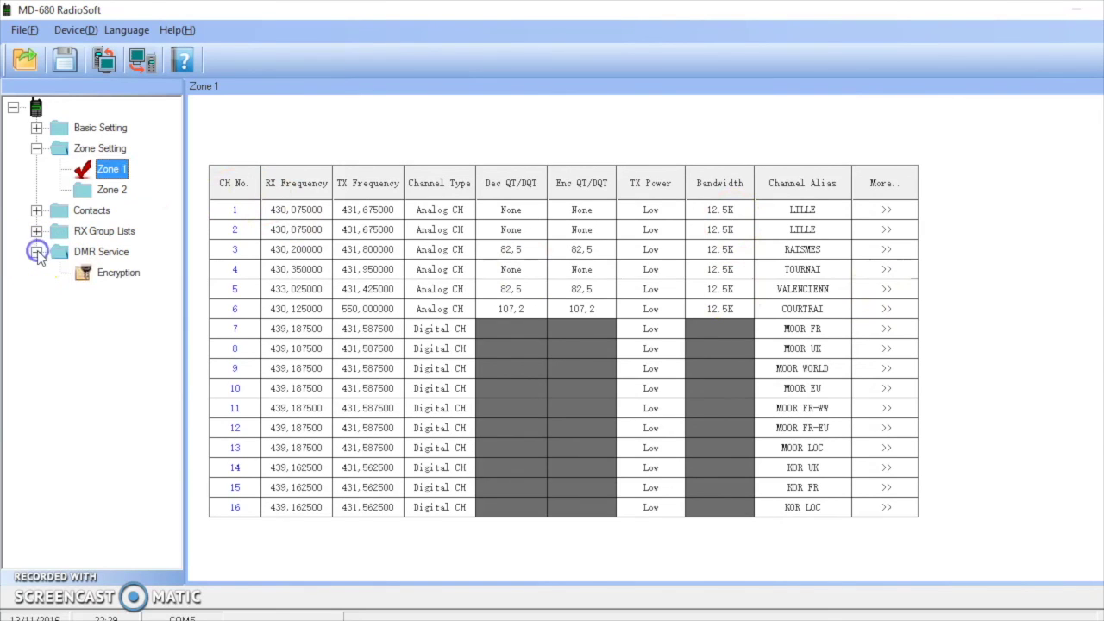
left_click(103, 273)
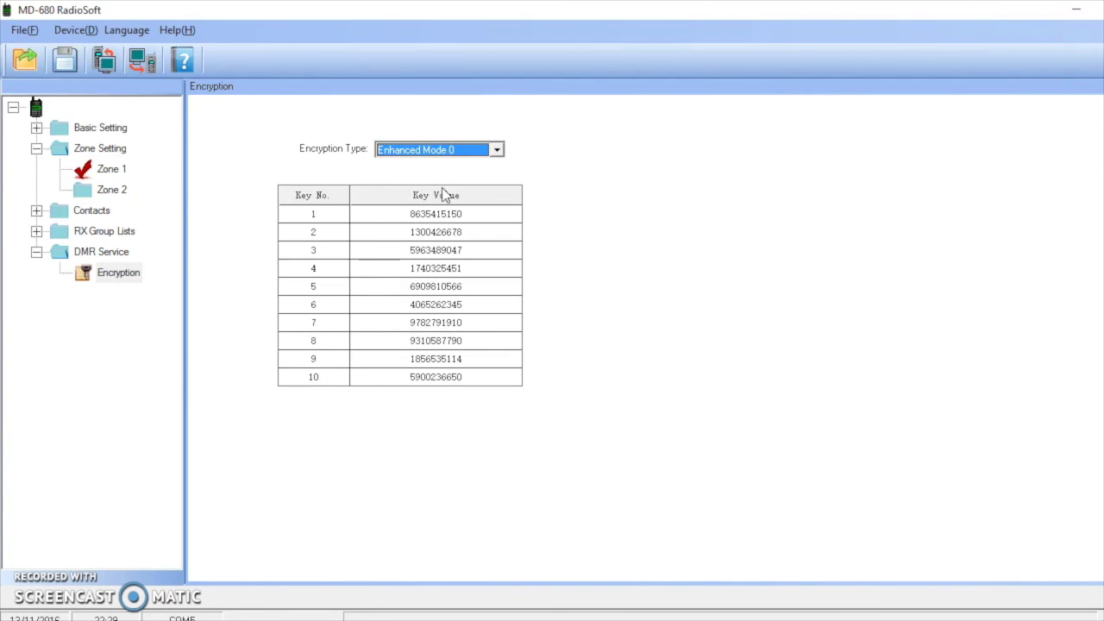
left_click(118, 274)
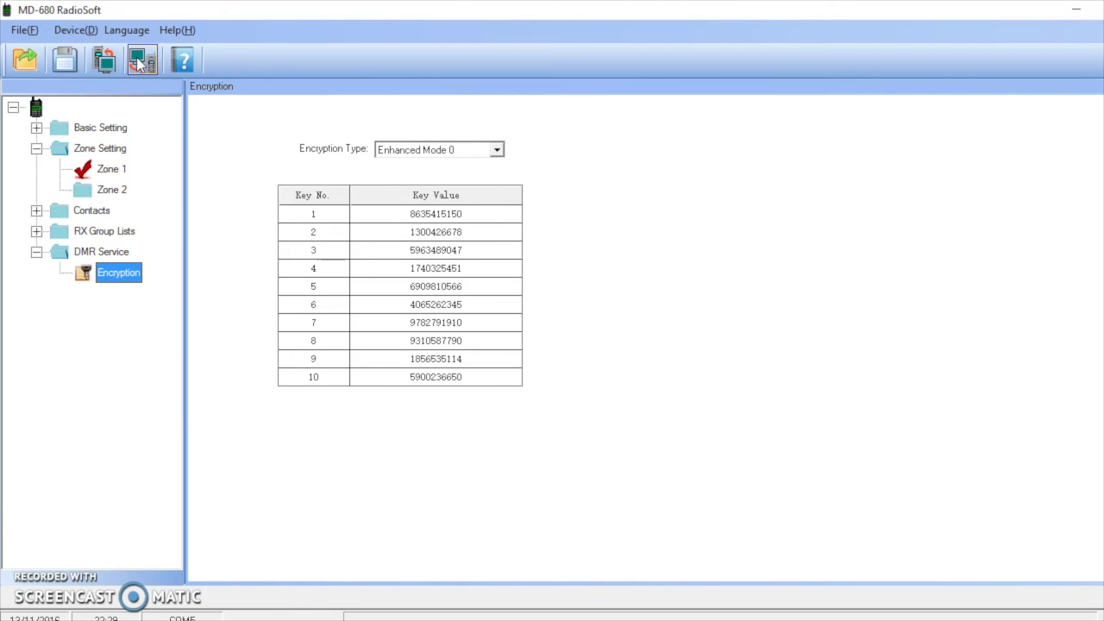
left_click(111, 169)
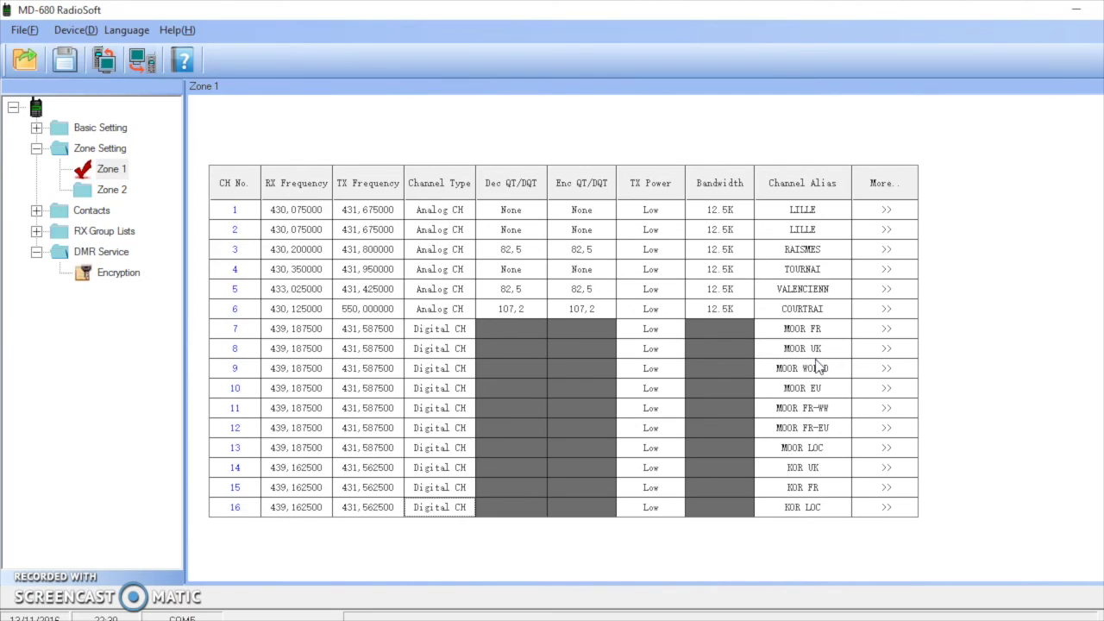
Show Zone 2's sixteen unnamed channels from 446,006250 to 446,193750
left_click(90, 190)
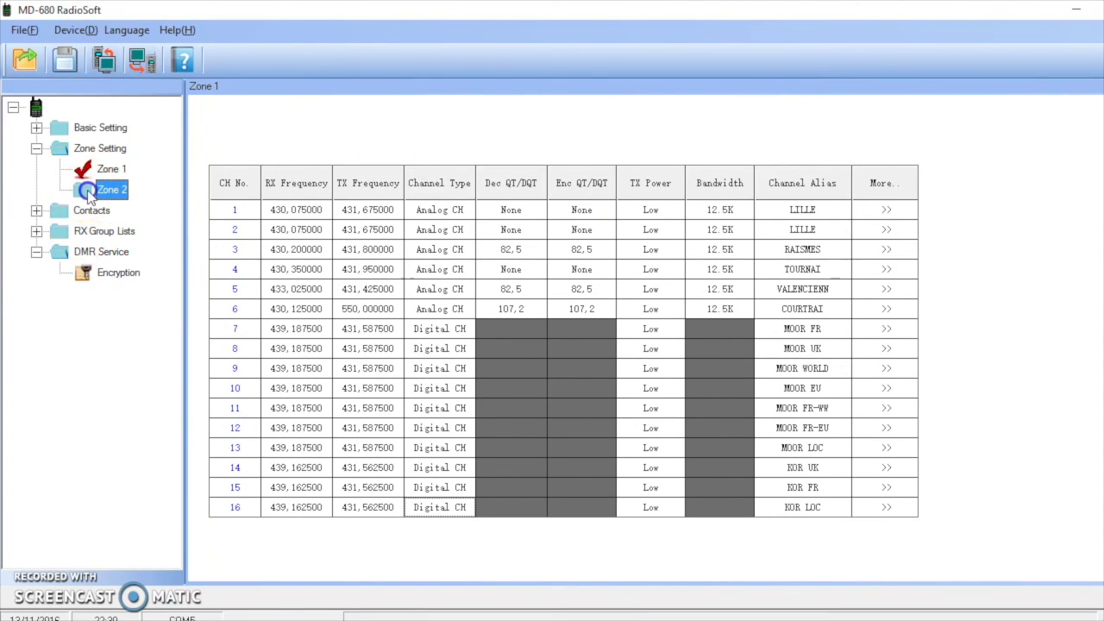
left_click(84, 196)
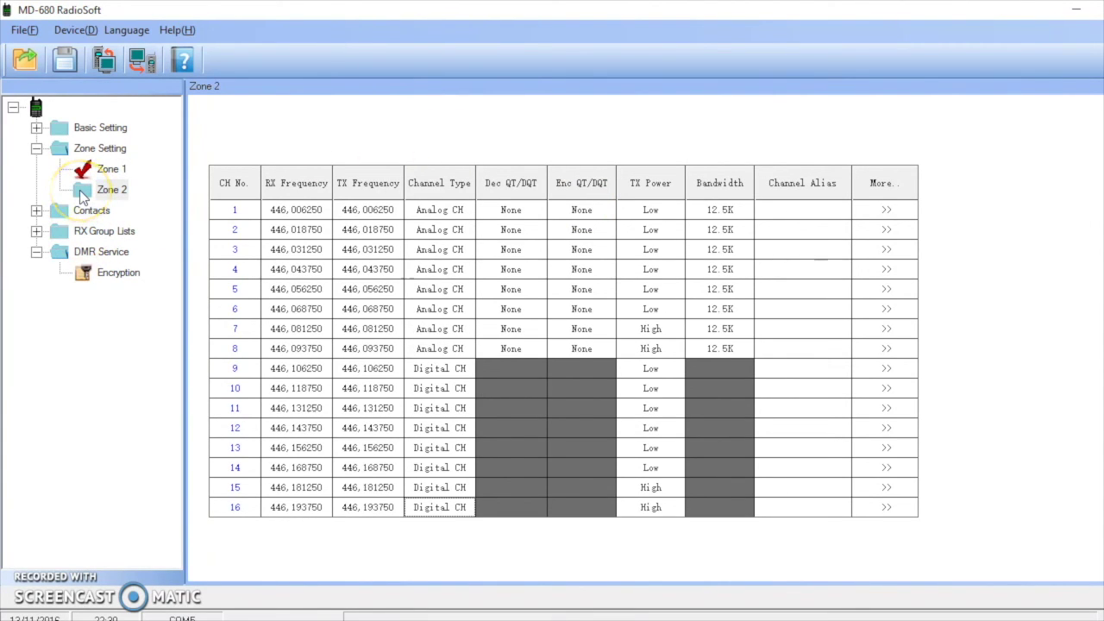